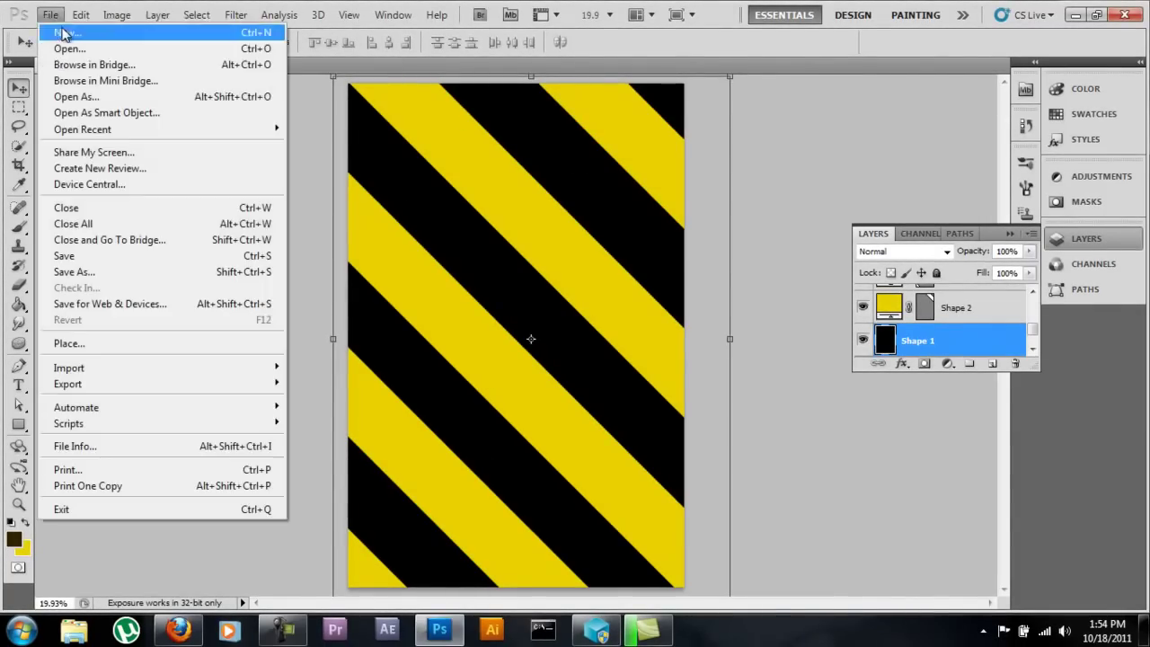
# Create a new blank document 1920 pixels wide and 1080 pixels high.
pyautogui.hotkey('ctrl', 'n')
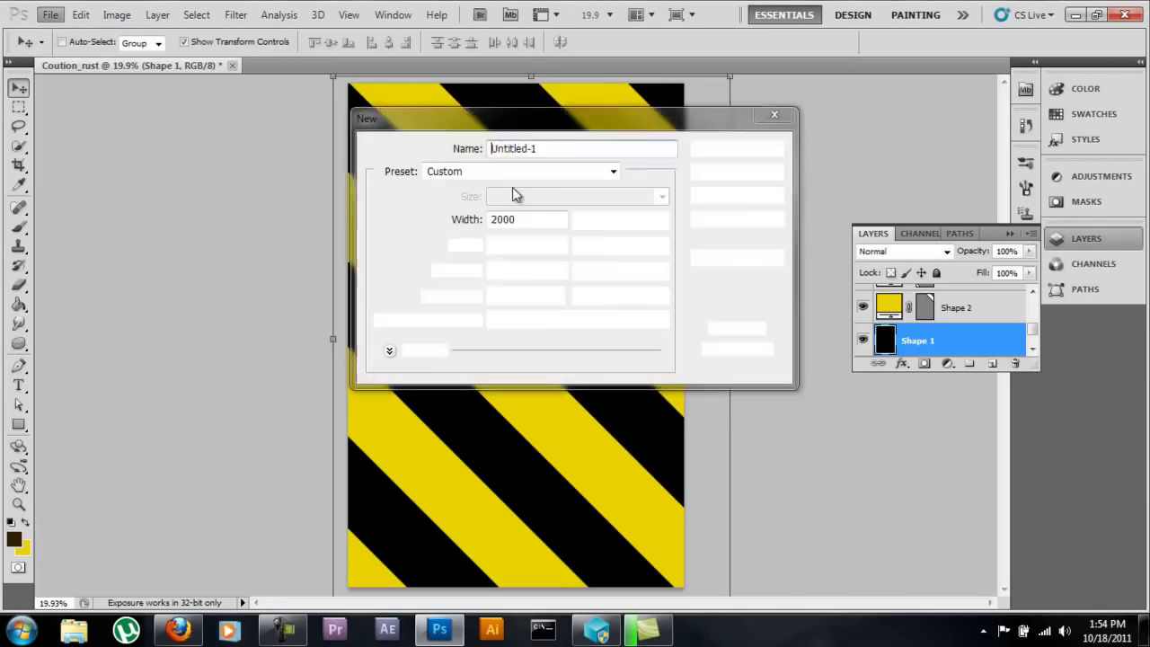
pyautogui.doubleClick(519, 222)
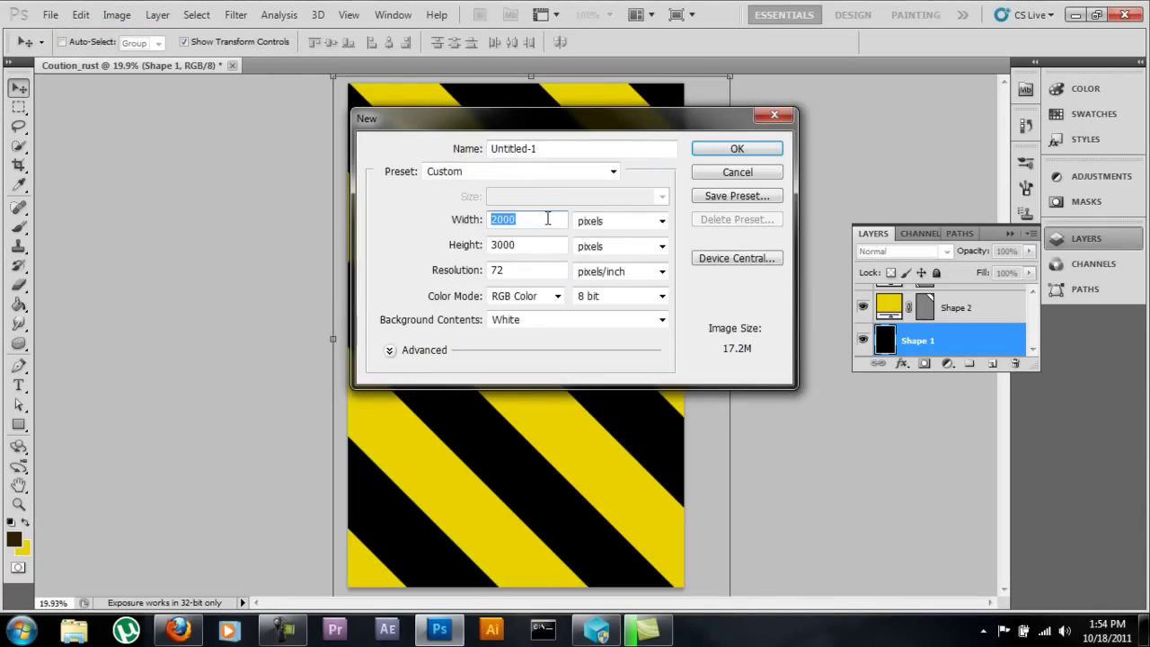
pyautogui.write('1920')
pyautogui.press('Tab')
pyautogui.press('Tab')
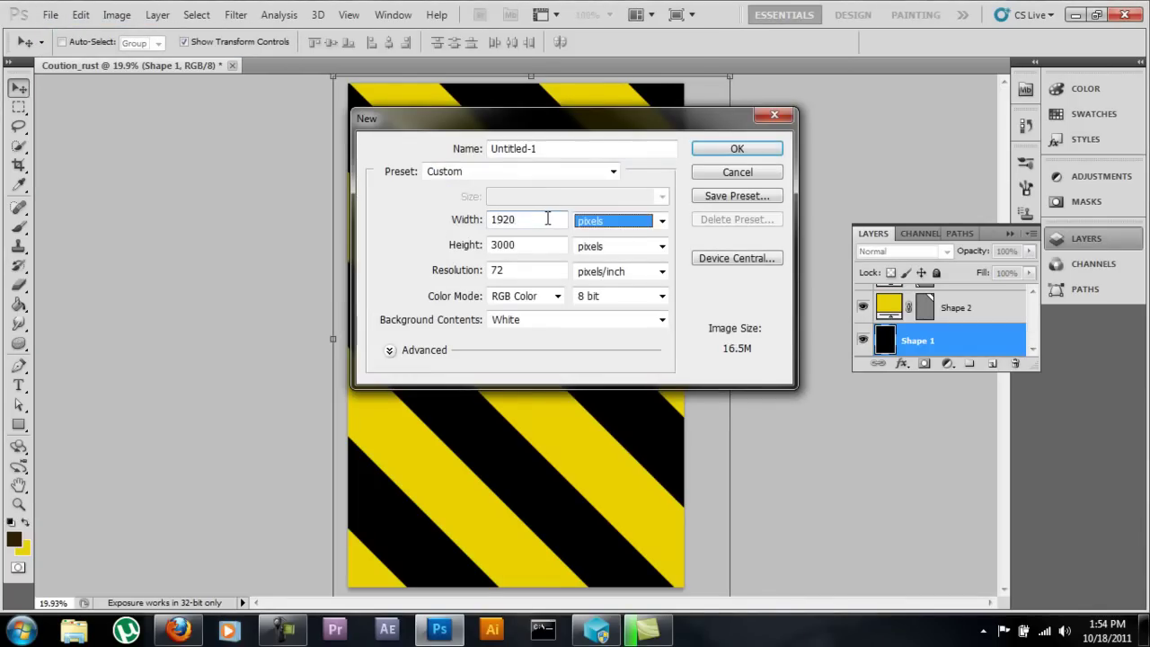
pyautogui.write('1080')
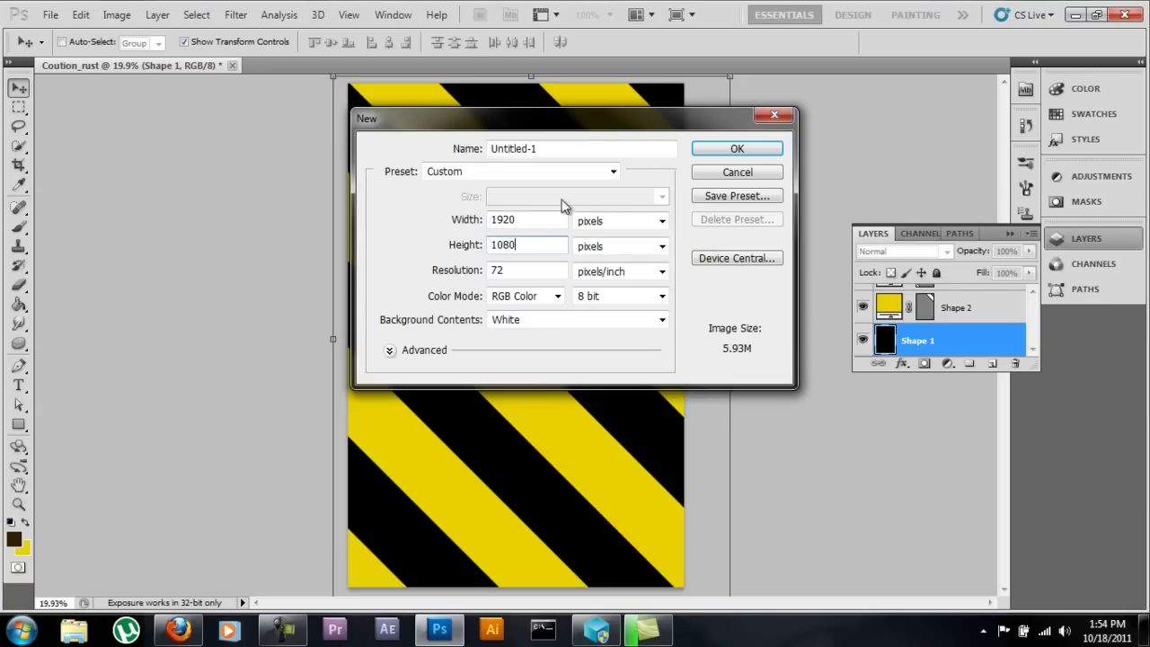
pyautogui.click(717, 151)
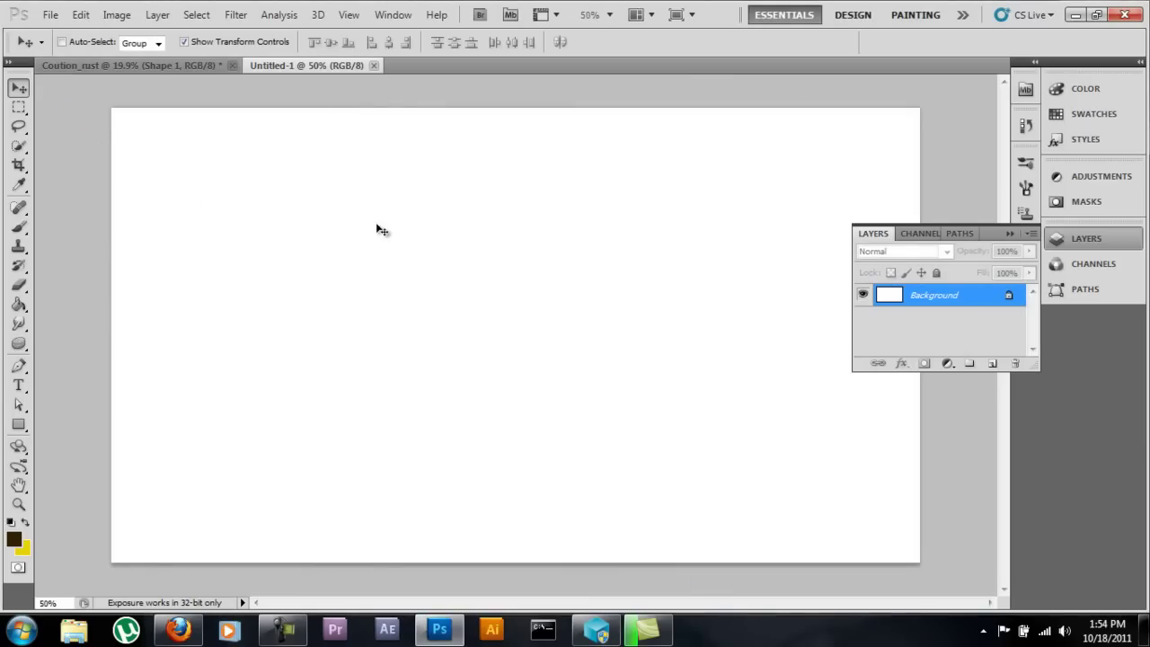
# Paint a test stroke on the blank canvas with the 400 px textured brush and undo it.
pyautogui.click(18, 226)
pyautogui.moveTo(328, 269)
pyautogui.mouseDown()
pyautogui.moveTo(335, 216)
pyautogui.moveTo(428, 283)
pyautogui.moveTo(461, 331)
pyautogui.moveTo(646, 344)
pyautogui.mouseUp()
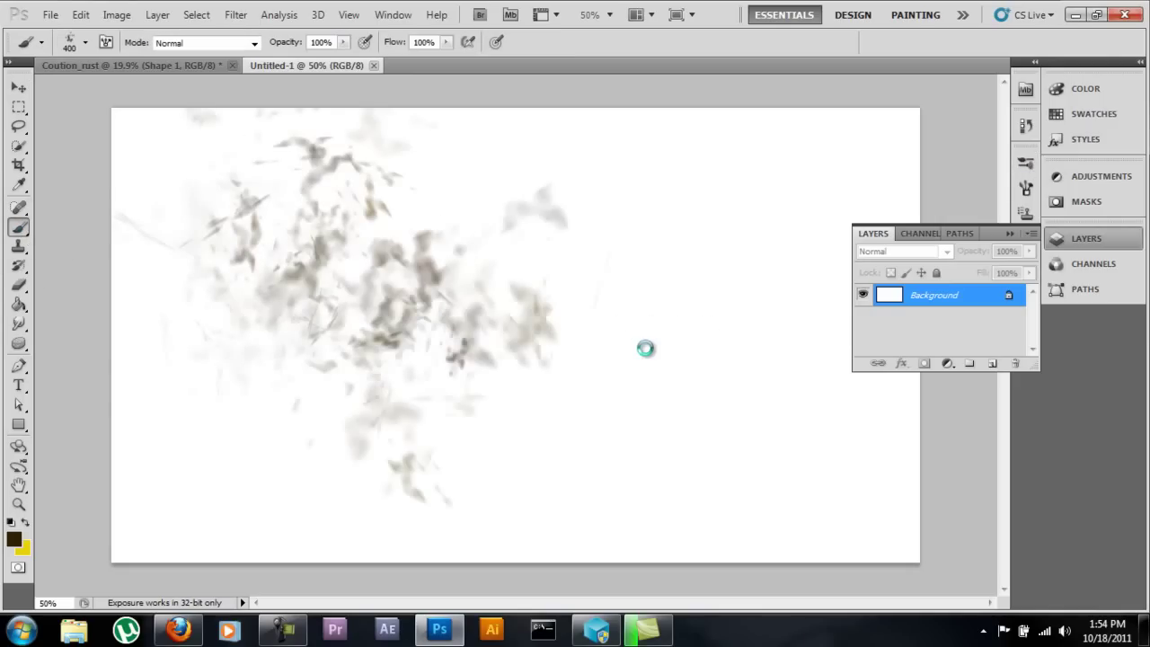
pyautogui.hotkey('ctrl', 'z')
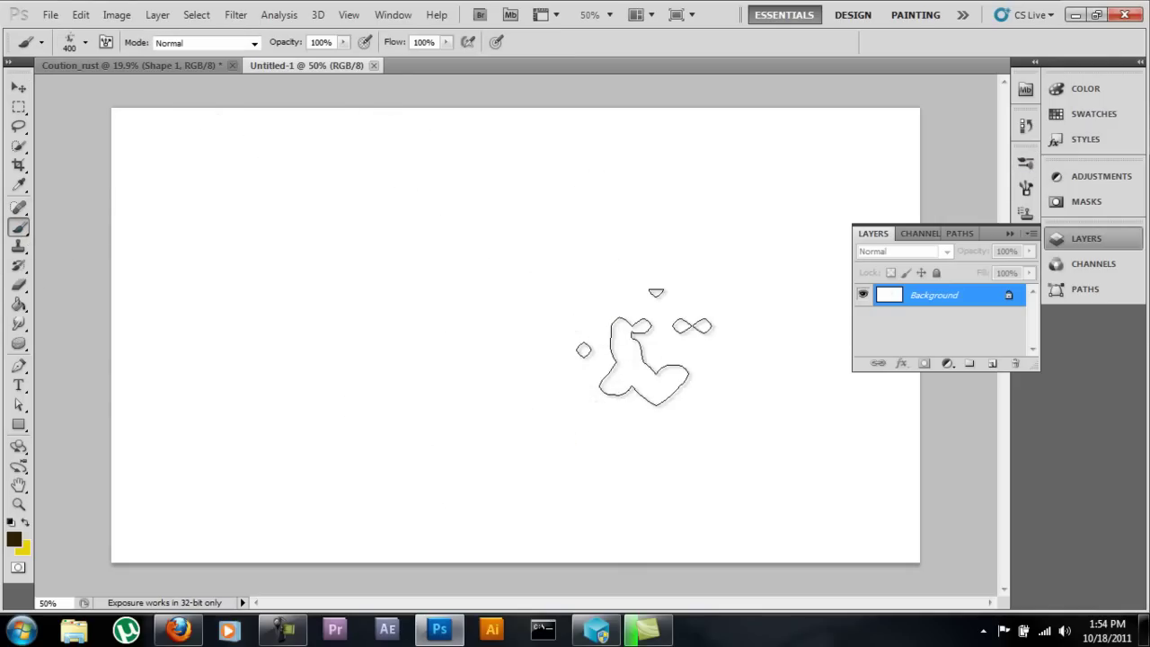
# Reduce the brush to 100 px and paint three test patches of texture along the canvas's left side.
pyautogui.press('[')
pyautogui.press('[')
pyautogui.press('[')
pyautogui.press('[')
pyautogui.press('[')
pyautogui.press('[')
pyautogui.press('[')
pyautogui.moveTo(197, 173)
pyautogui.mouseDown()
pyautogui.moveTo(215, 199)
pyautogui.moveTo(227, 172)
pyautogui.moveTo(214, 209)
pyautogui.moveTo(250, 227)
pyautogui.mouseUp()
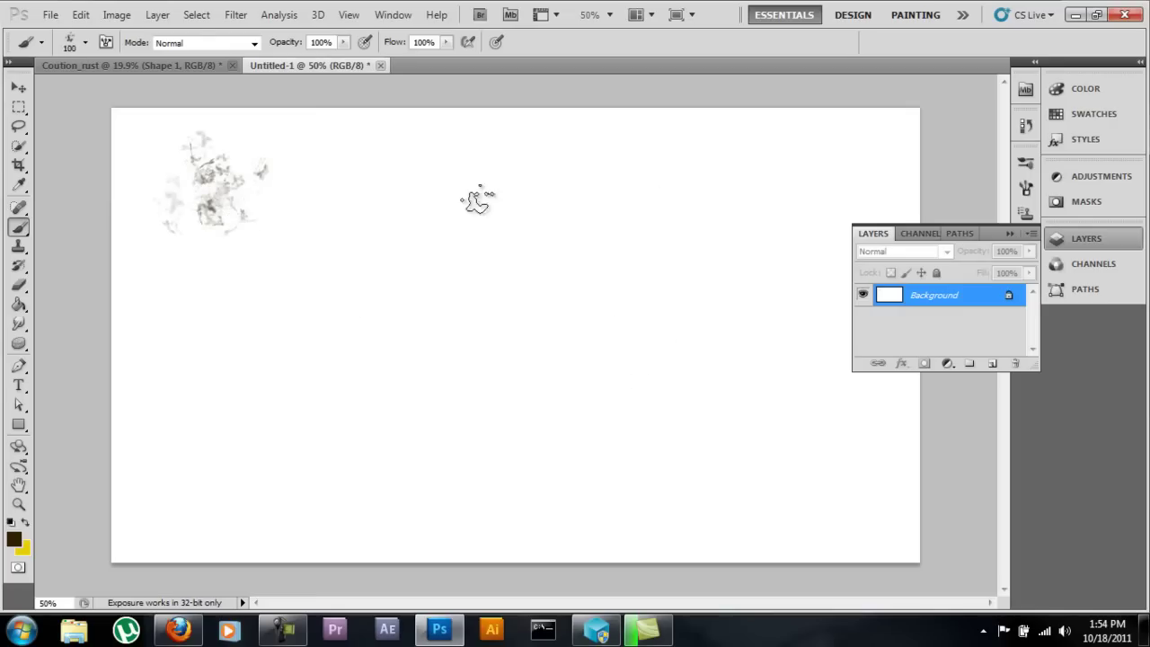
pyautogui.moveTo(221, 411)
pyautogui.mouseDown()
pyautogui.moveTo(231, 467)
pyautogui.moveTo(198, 406)
pyautogui.moveTo(181, 448)
pyautogui.moveTo(199, 381)
pyautogui.mouseUp()
pyautogui.moveTo(212, 295)
pyautogui.mouseDown()
pyautogui.moveTo(286, 305)
pyautogui.moveTo(314, 338)
pyautogui.moveTo(225, 299)
pyautogui.moveTo(329, 273)
pyautogui.mouseUp()
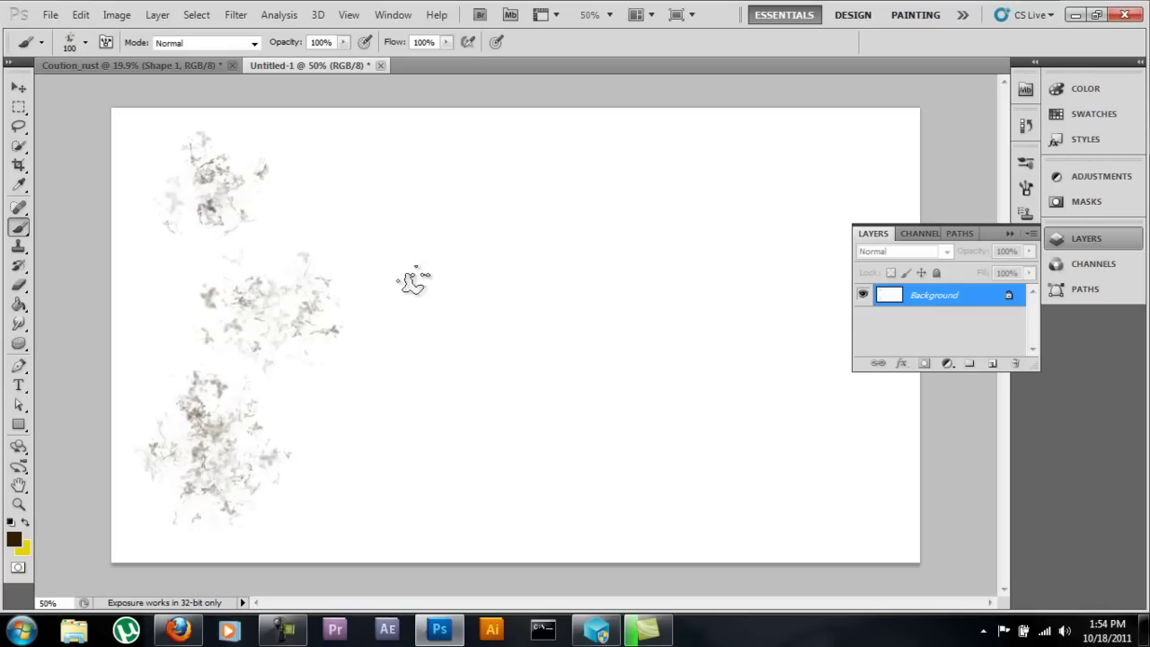
pyautogui.moveTo(359, 324); pyautogui.dragTo(708, 331)
pyautogui.scroll(2, 354, 328)
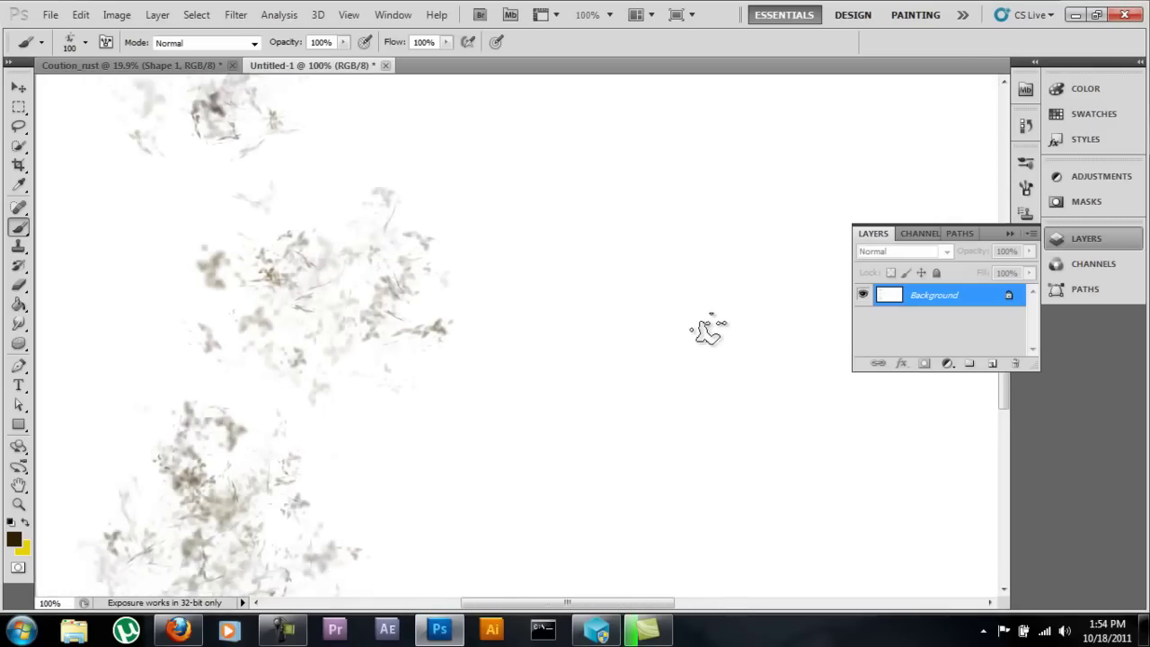
pyautogui.hotkey('ctrl', '0')
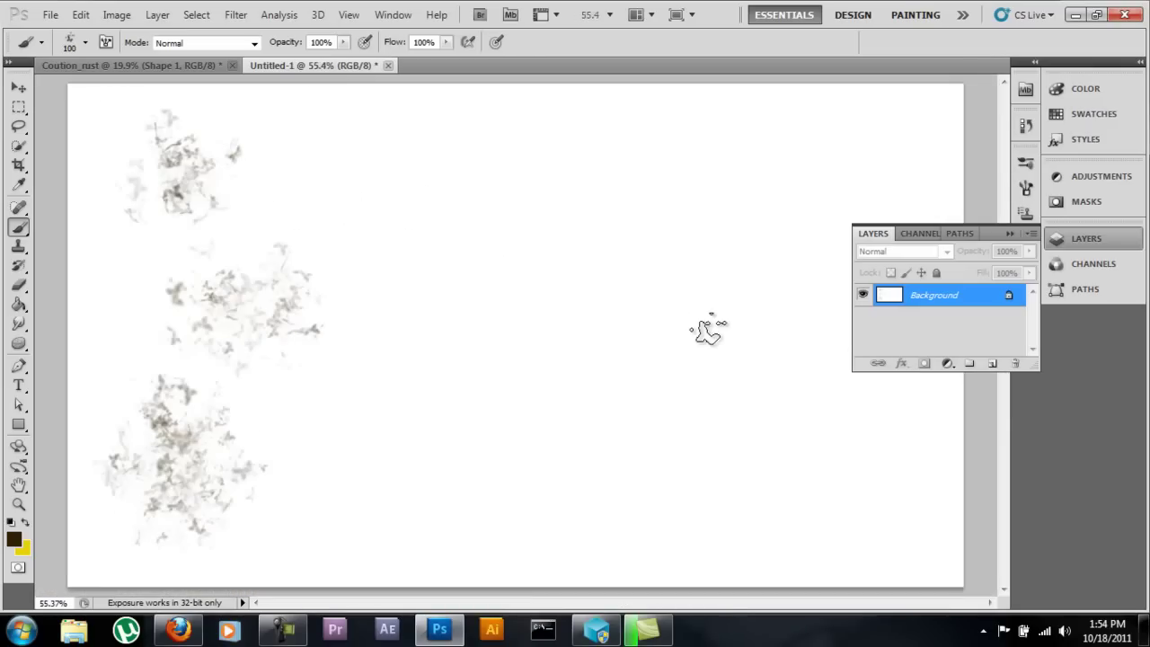
# Close the untitled test document without saving it.
pyautogui.click(18, 88)
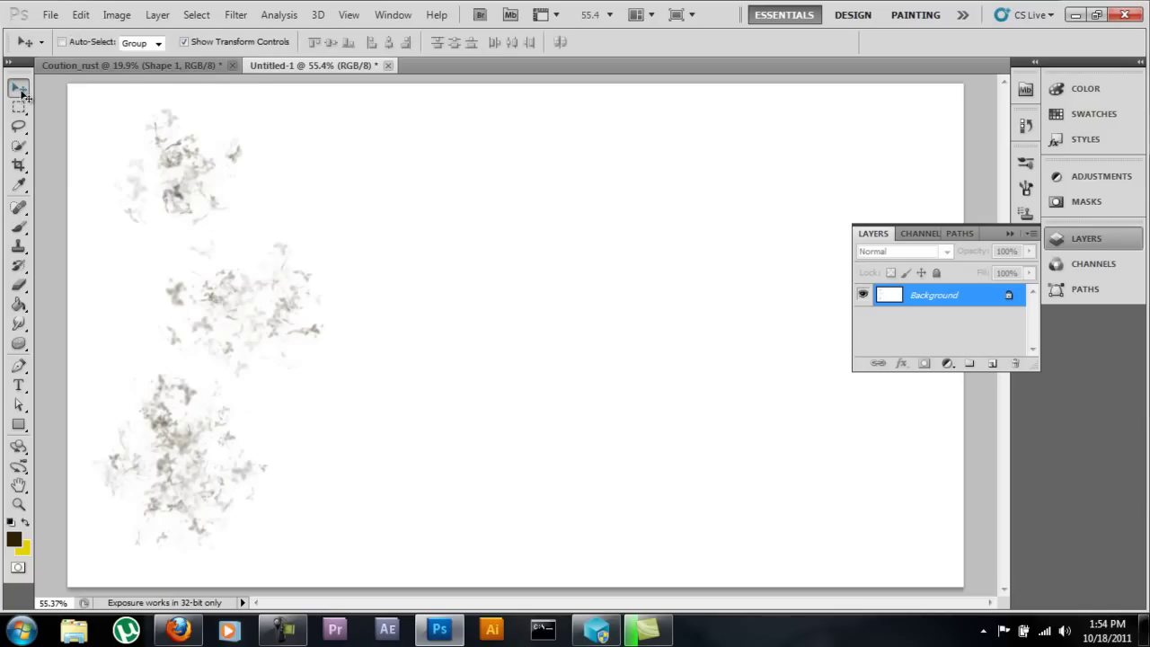
pyautogui.click(388, 65)
pyautogui.click(611, 251)
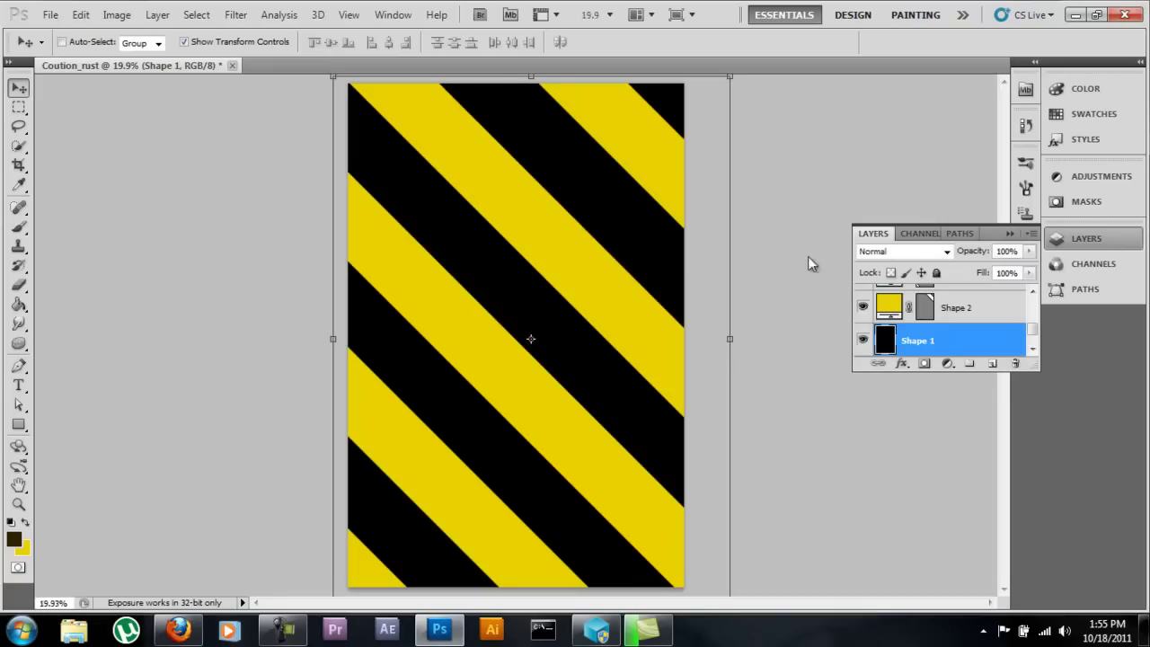
# Activate the Brush tool and choose the 175 px splatter brush preset.
pyautogui.click(1025, 163)
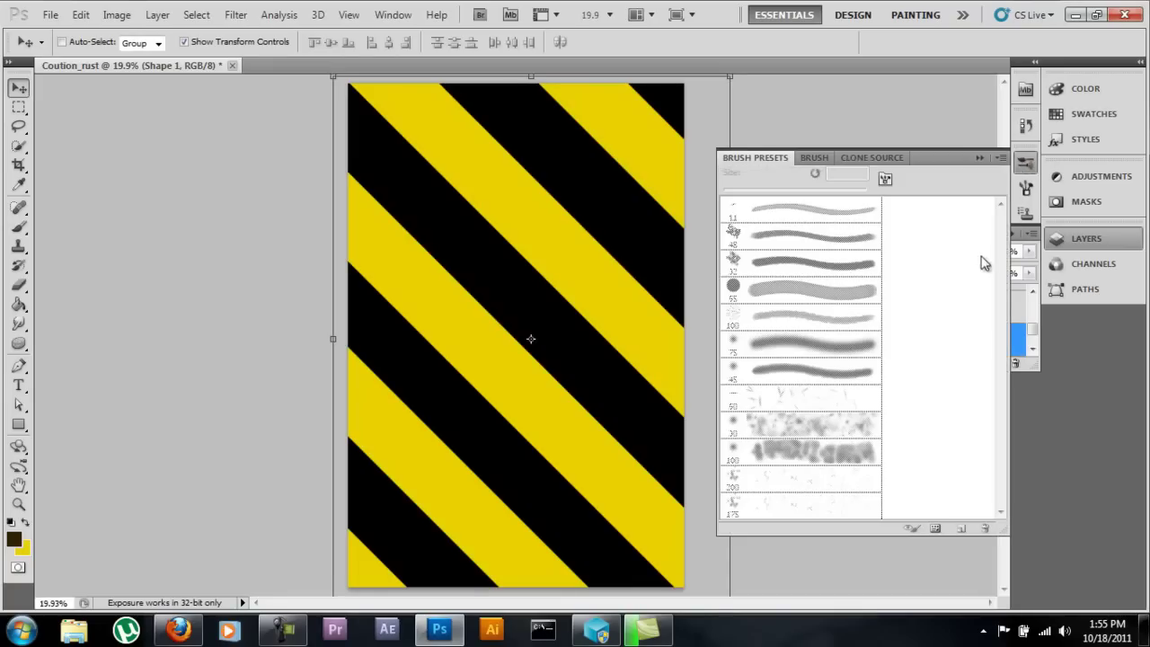
pyautogui.click(18, 226)
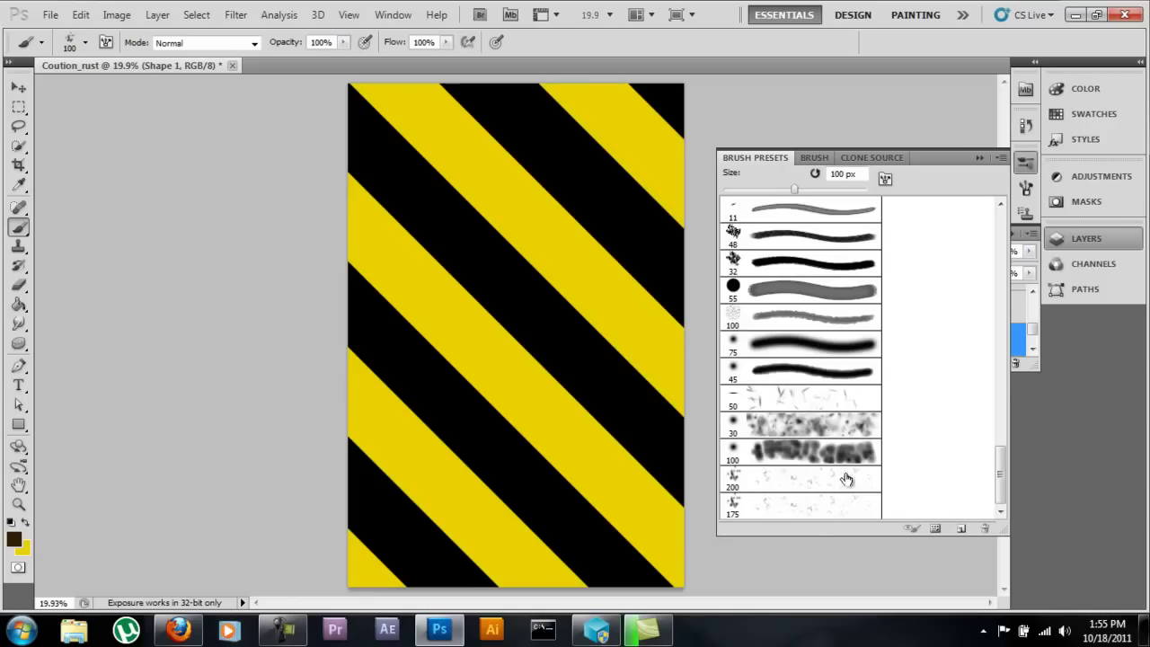
pyautogui.click(848, 506)
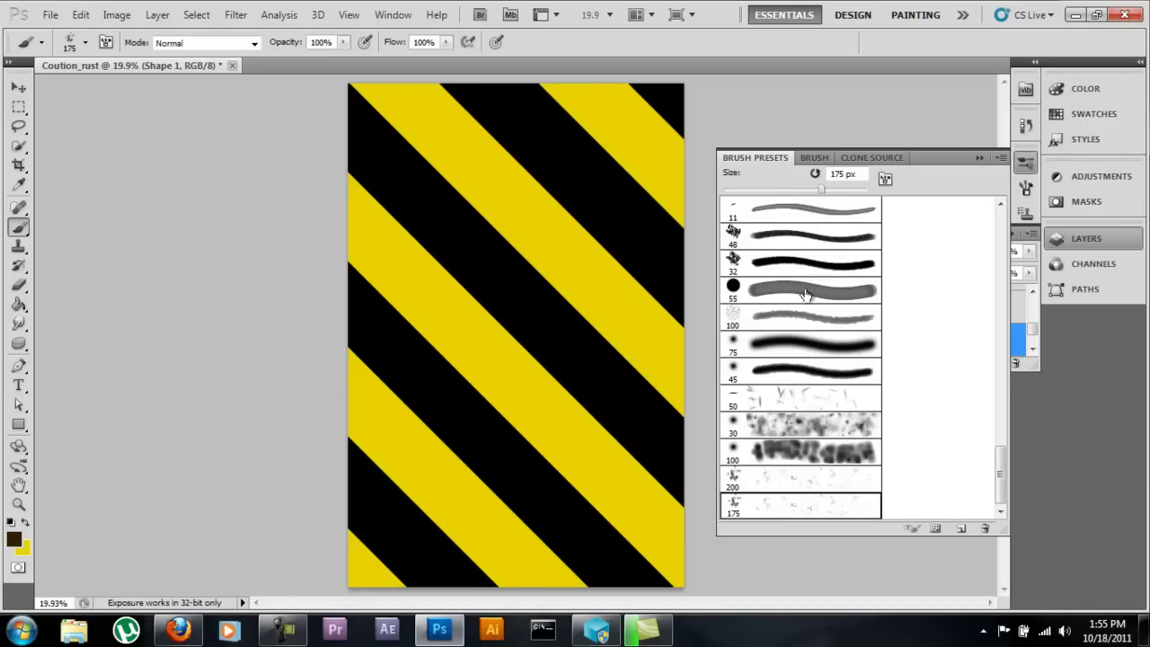
# Review the brush's Shape Dynamics, Scattering, Texture, Transfer, Smoothing and Color Dynamics settings.
pyautogui.click(814, 158)
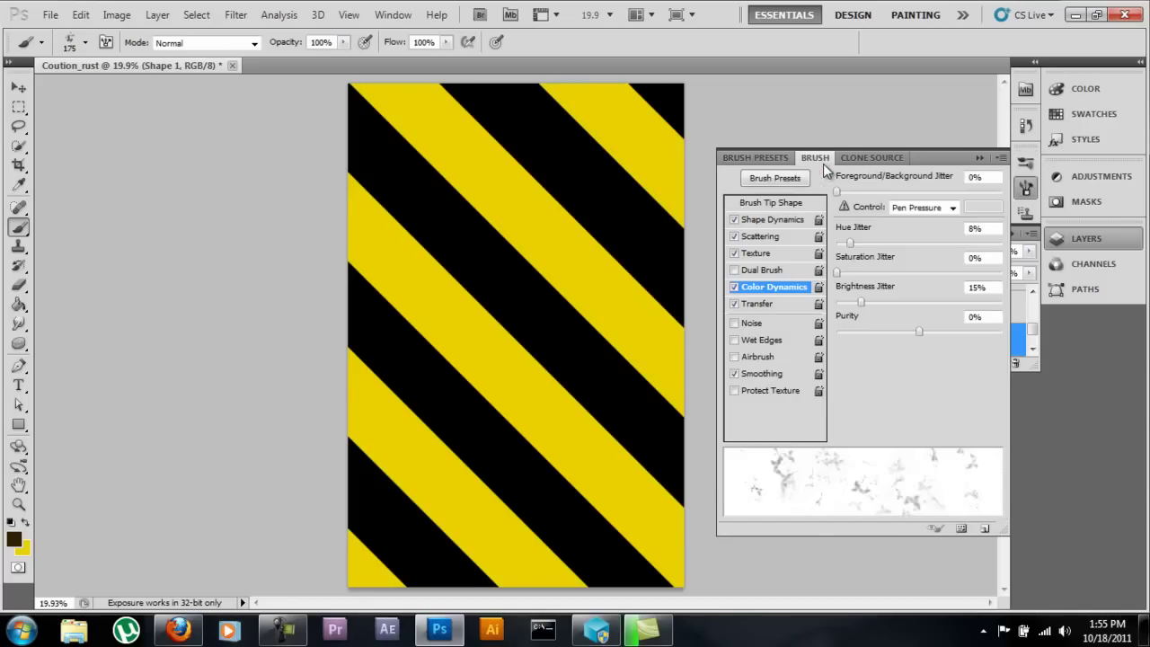
pyautogui.click(757, 221)
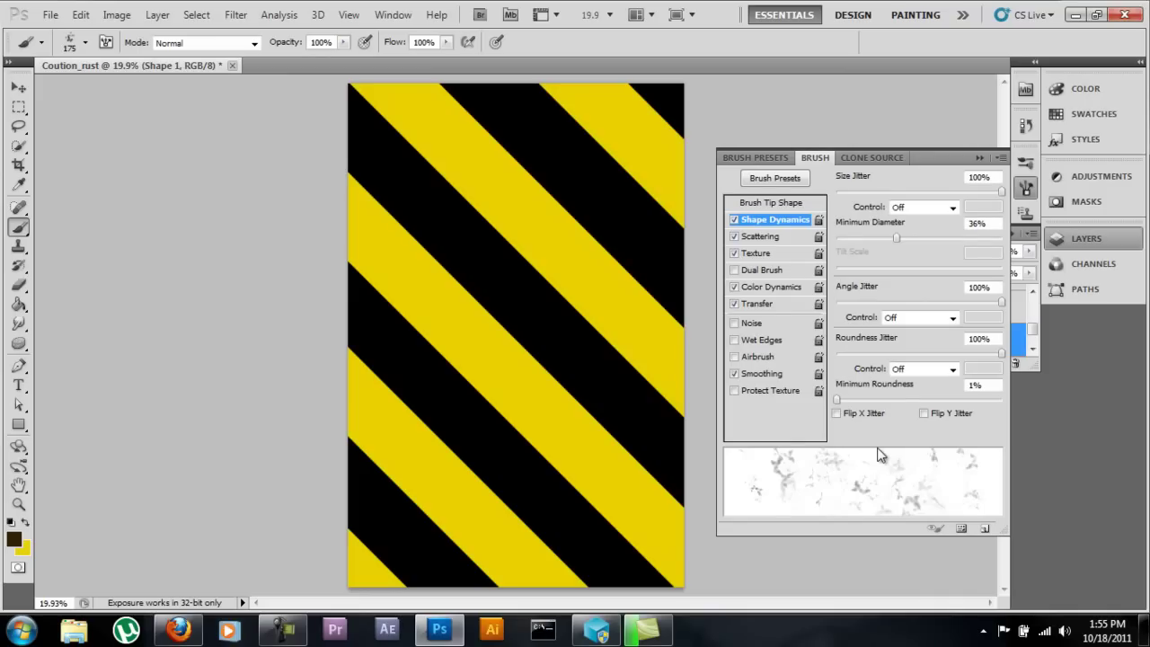
pyautogui.click(784, 241)
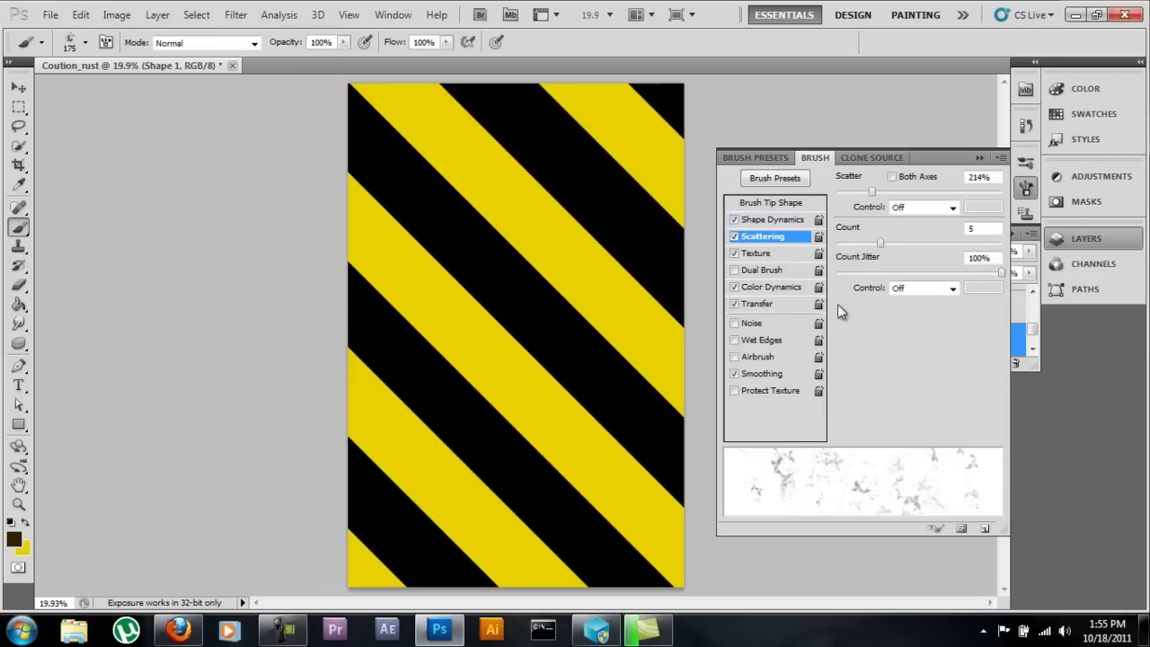
pyautogui.click(759, 253)
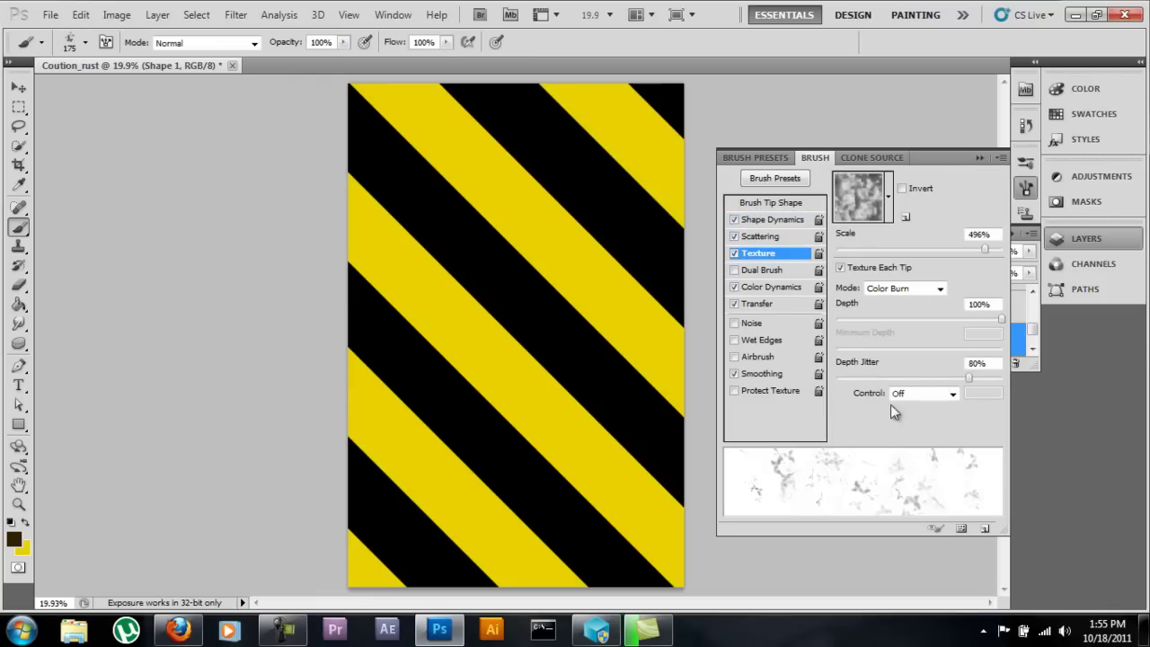
pyautogui.click(778, 304)
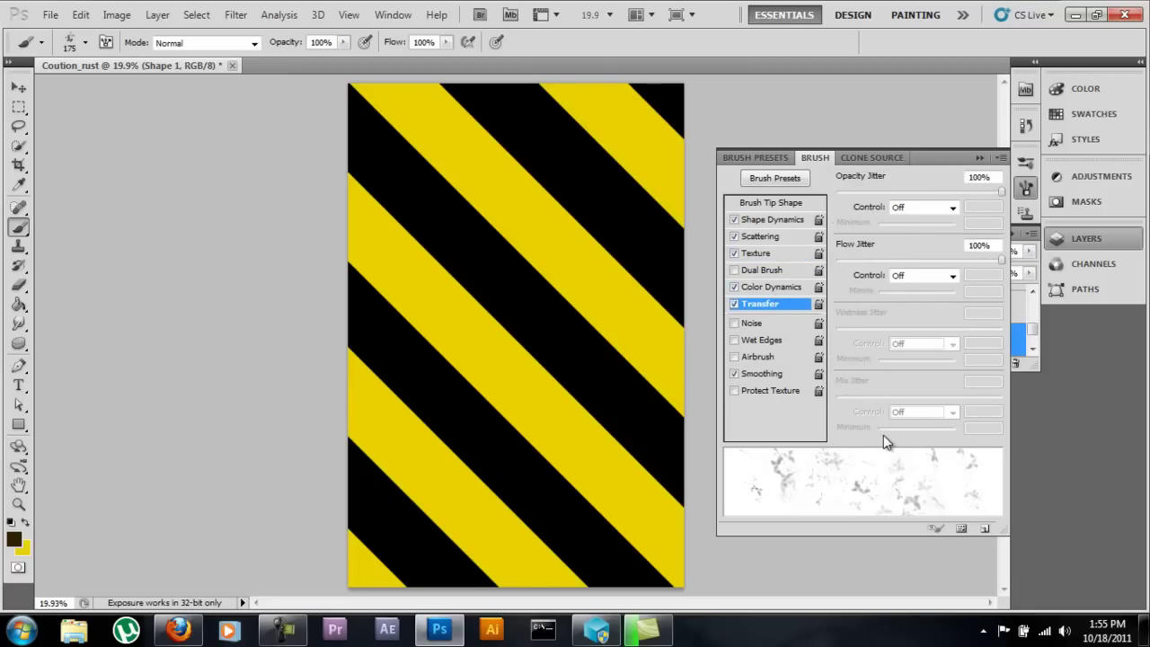
pyautogui.click(735, 373)
pyautogui.click(735, 373)
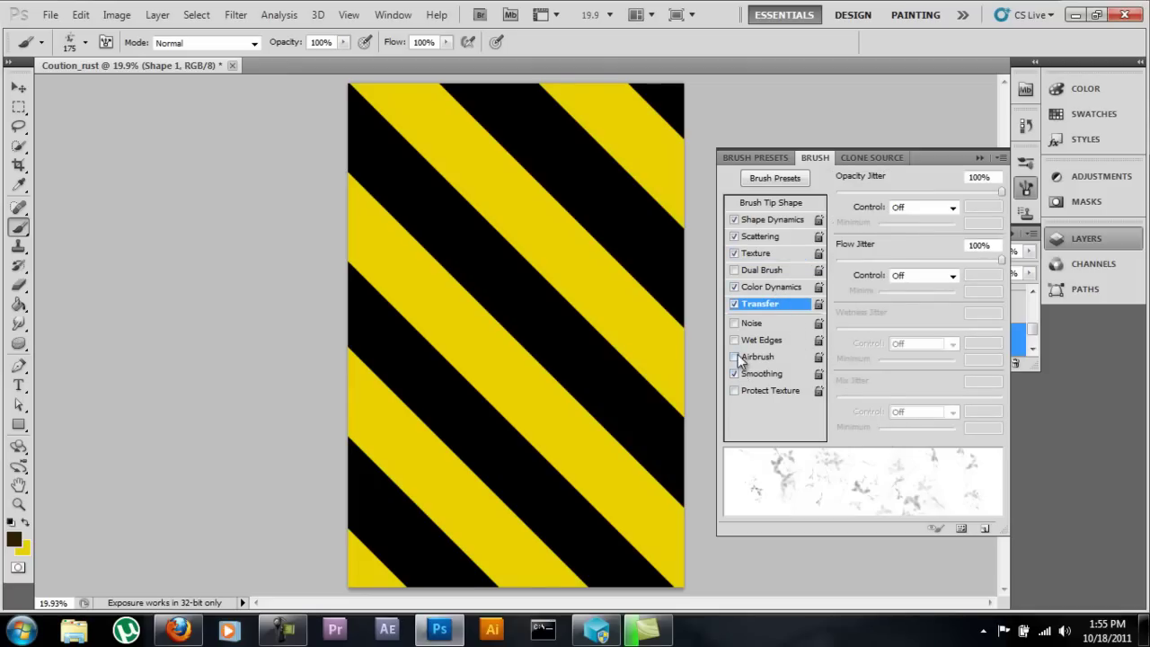
pyautogui.click(766, 286)
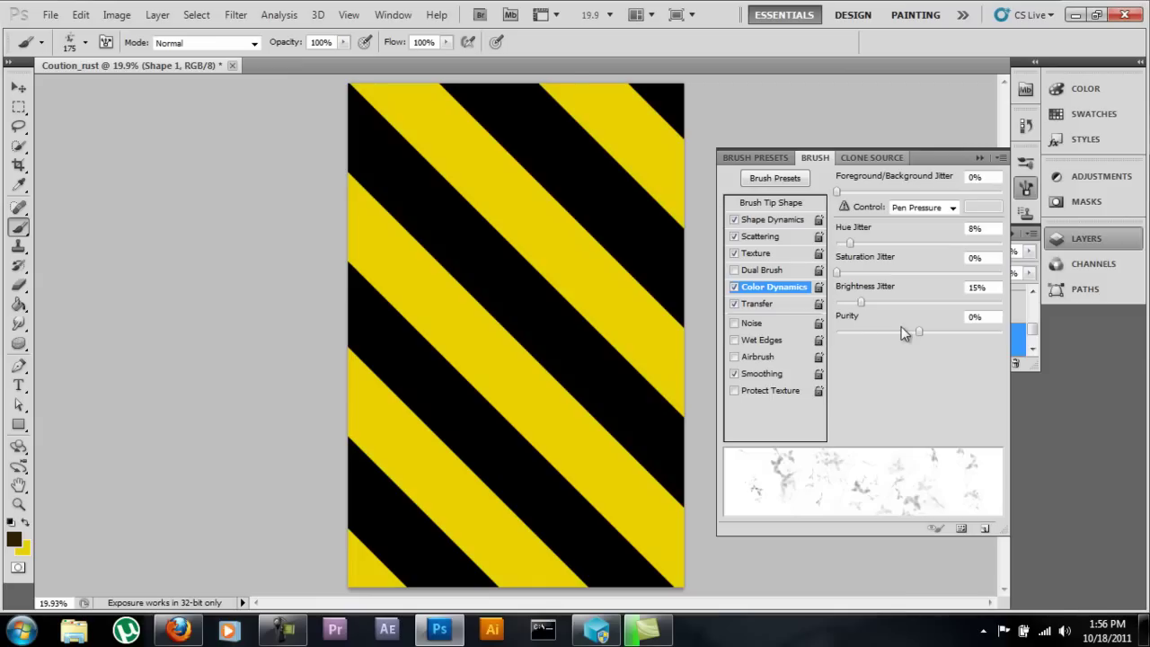
pyautogui.click(980, 158)
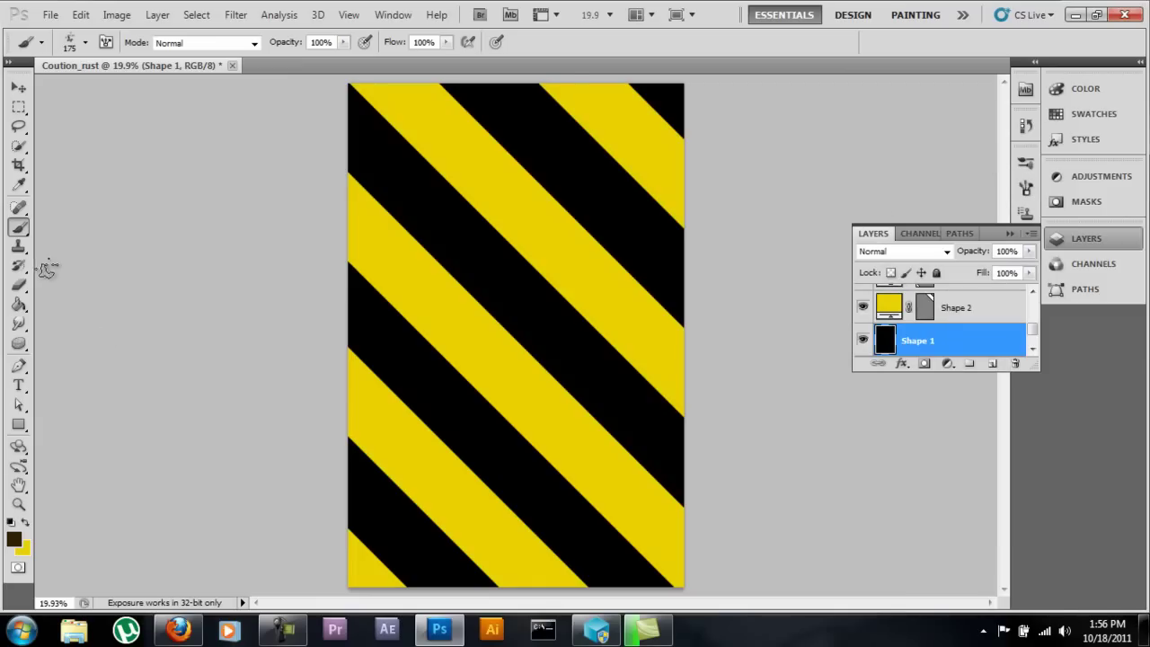
# Check the foreground color's values in the Color Picker and keep the color.
pyautogui.press('i')
pyautogui.click(16, 541)
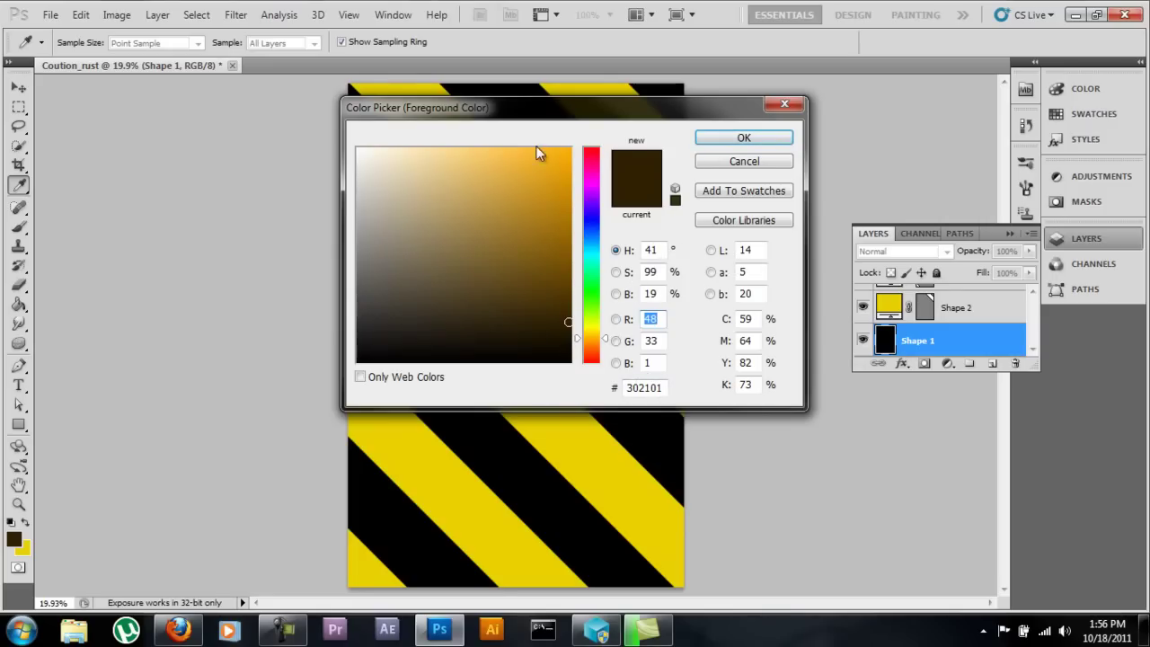
pyautogui.click(733, 139)
# Brush dark brown rust texture over the upper-right black stripe on the Shape 1 layer, enlarging the brush to 500 px.
pyautogui.press('b')
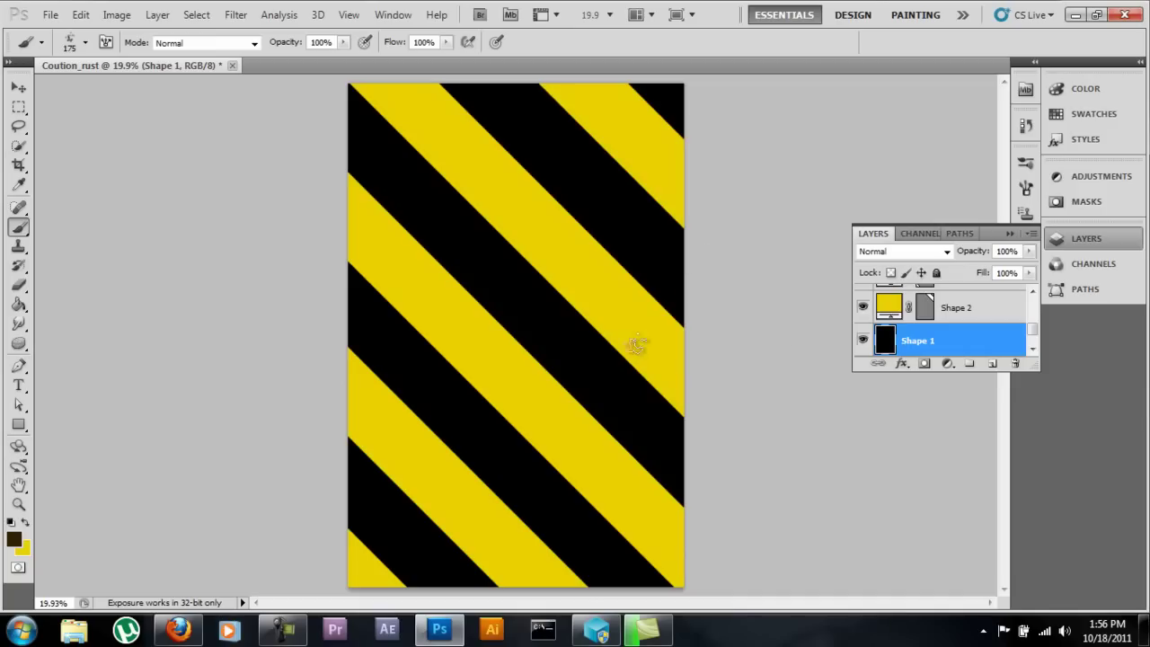
pyautogui.moveTo(678, 292); pyautogui.dragTo(639, 231)
pyautogui.moveTo(586, 168)
pyautogui.mouseDown()
pyautogui.moveTo(503, 87)
pyautogui.moveTo(456, 78)
pyautogui.moveTo(461, 112)
pyautogui.moveTo(488, 103)
pyautogui.moveTo(708, 266)
pyautogui.moveTo(656, 253)
pyautogui.moveTo(519, 103)
pyautogui.moveTo(651, 228)
pyautogui.mouseUp()
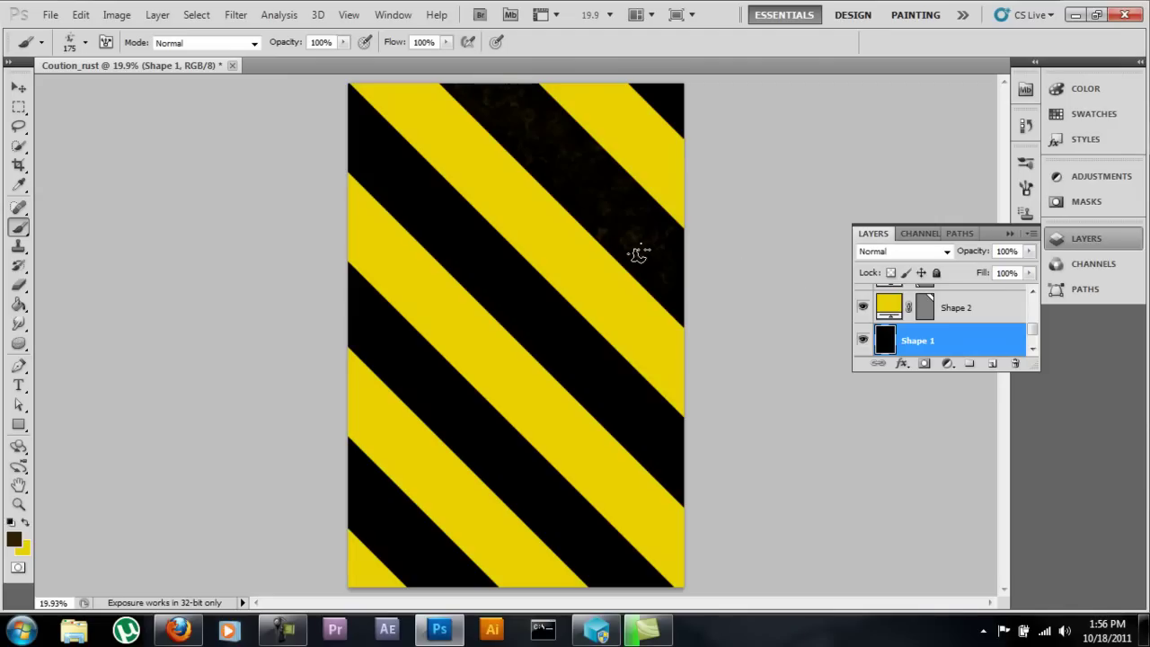
pyautogui.press(']')
pyautogui.press(']')
pyautogui.press(']')
pyautogui.press(']')
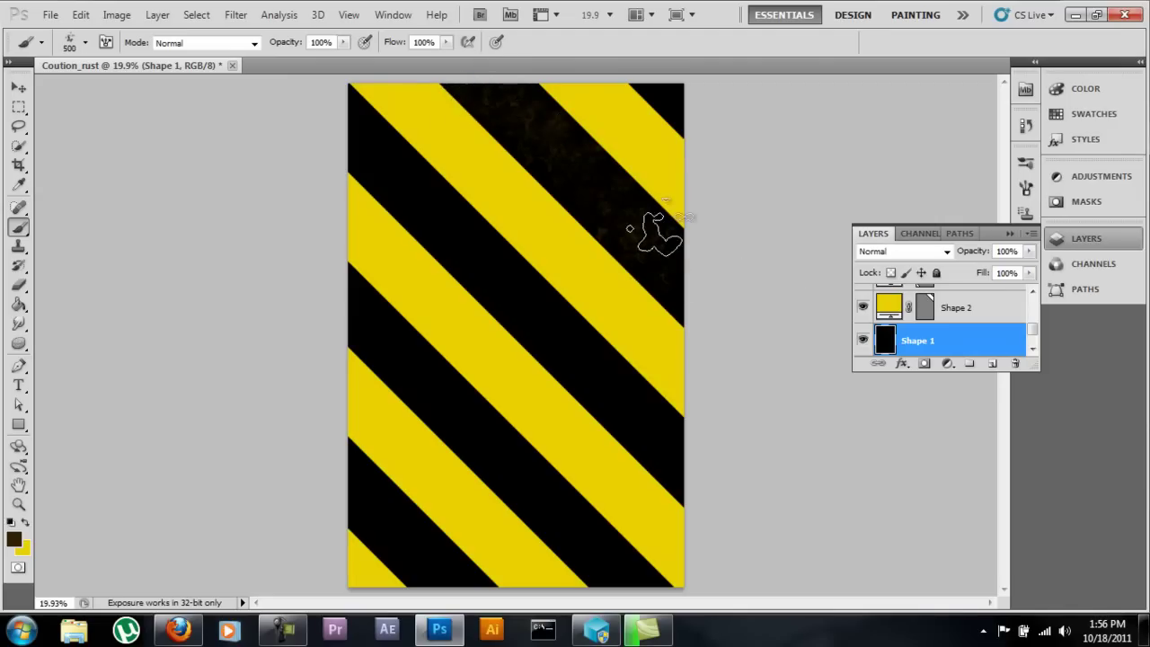
# Select the Shape 2 layer, check the background color's values without changing it, and return to the Brush tool.
pyautogui.click(944, 307)
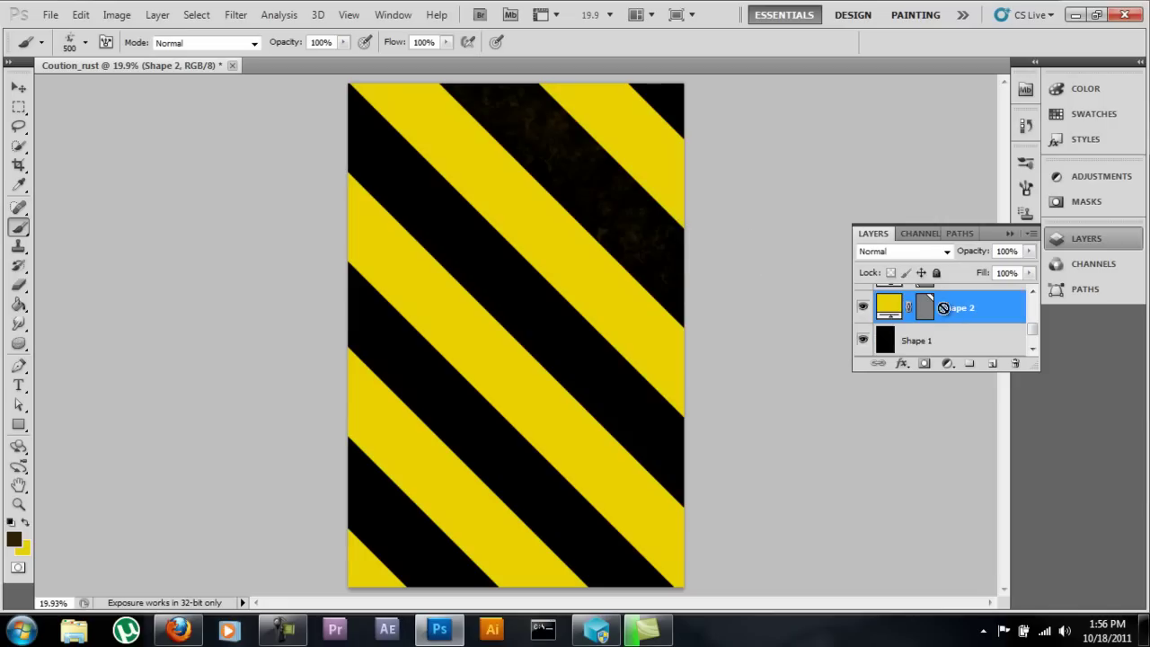
pyautogui.click(25, 550)
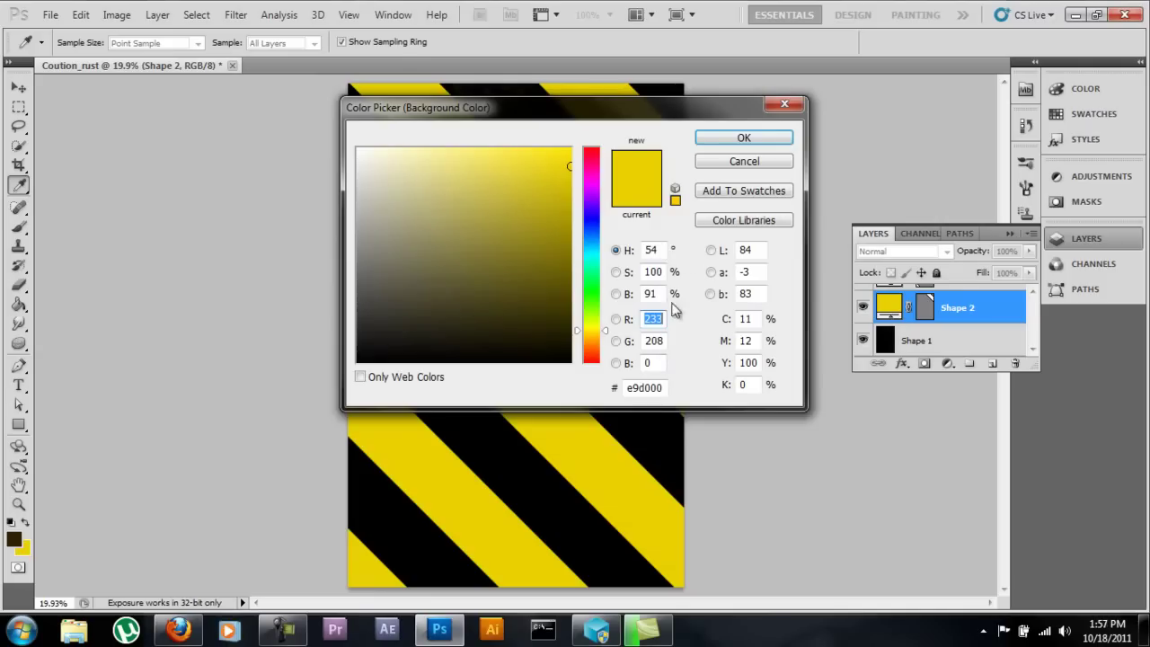
pyautogui.click(721, 164)
pyautogui.press('b')
# Swap the foreground and background colors to inspect the yellow in the Color Picker, and swap them back.
pyautogui.click(25, 522)
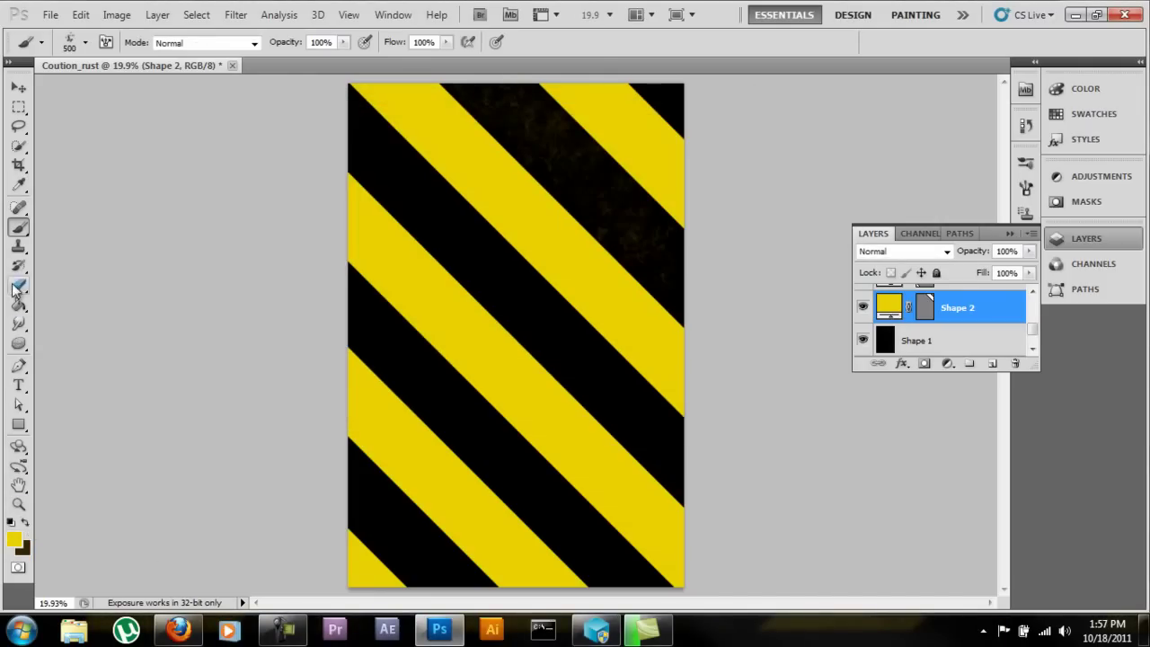
pyautogui.click(18, 185)
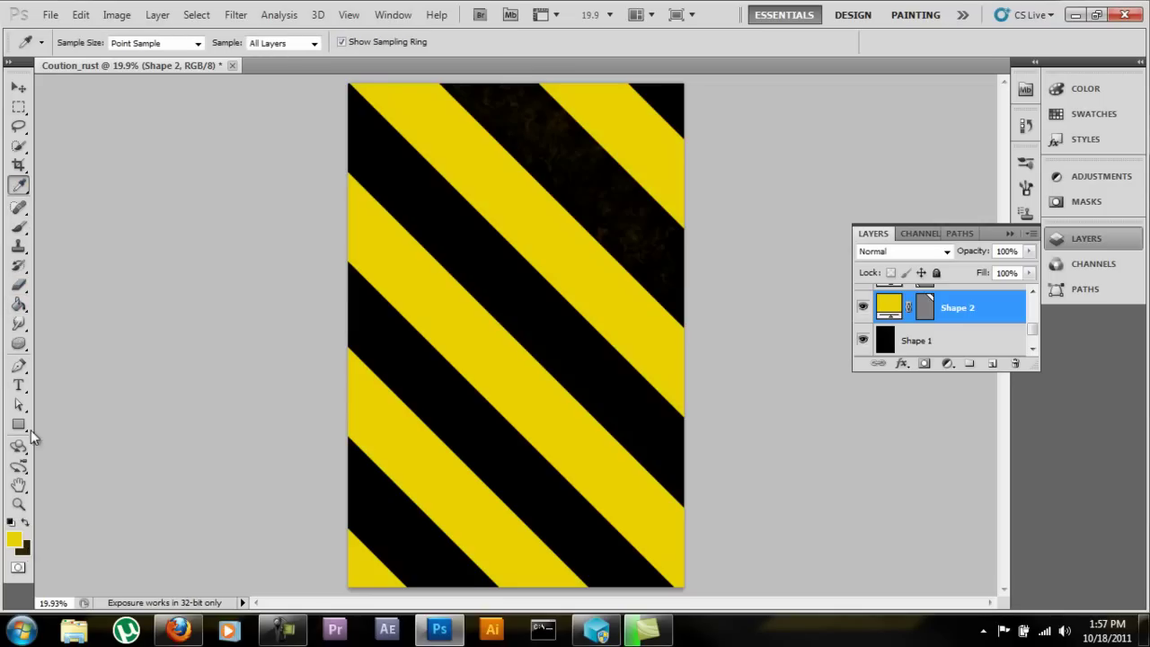
pyautogui.click(18, 88)
pyautogui.click(16, 539)
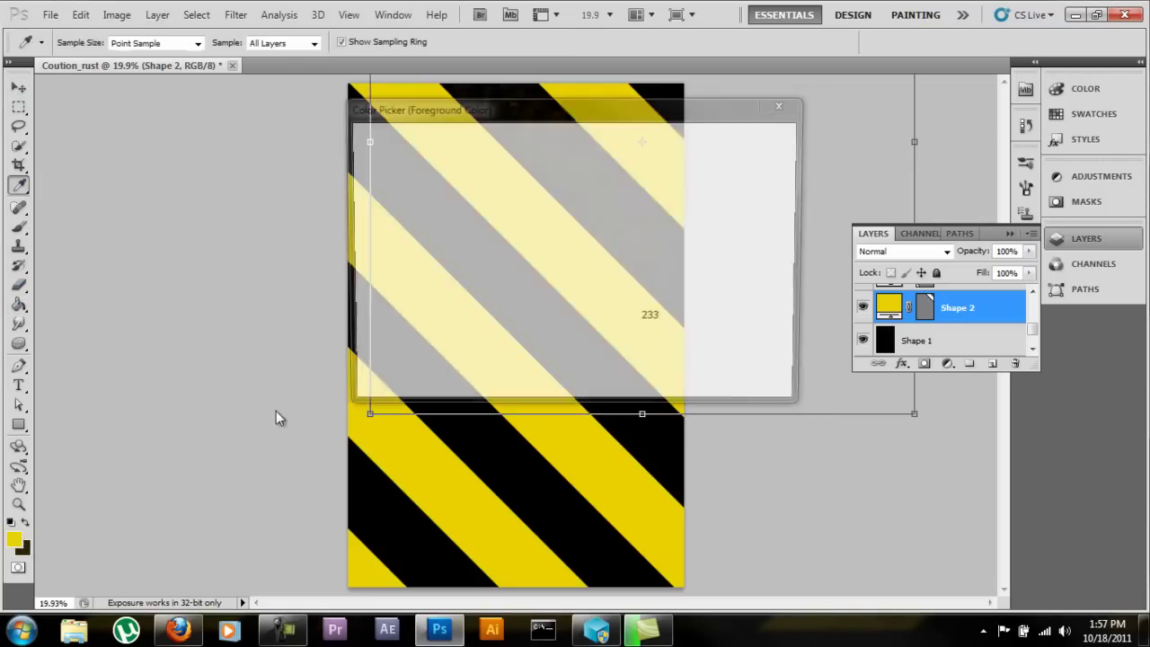
pyautogui.click(744, 139)
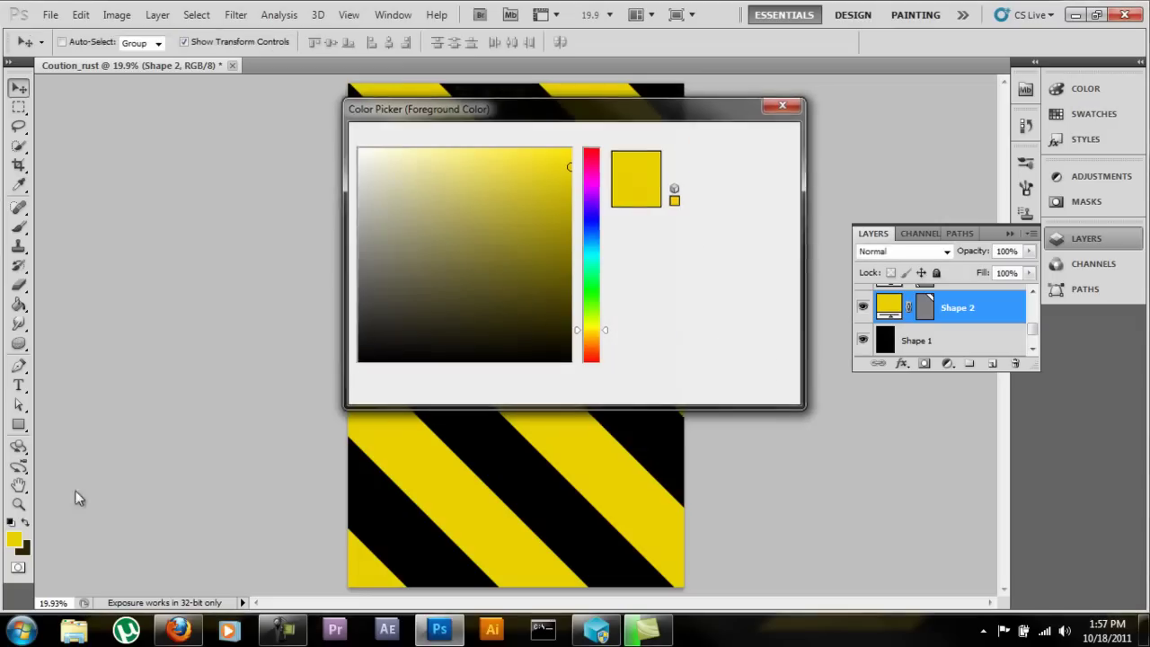
pyautogui.click(25, 525)
# Set the foreground color to a slightly lighter dark brown, #3d2a00.
pyautogui.click(14, 538)
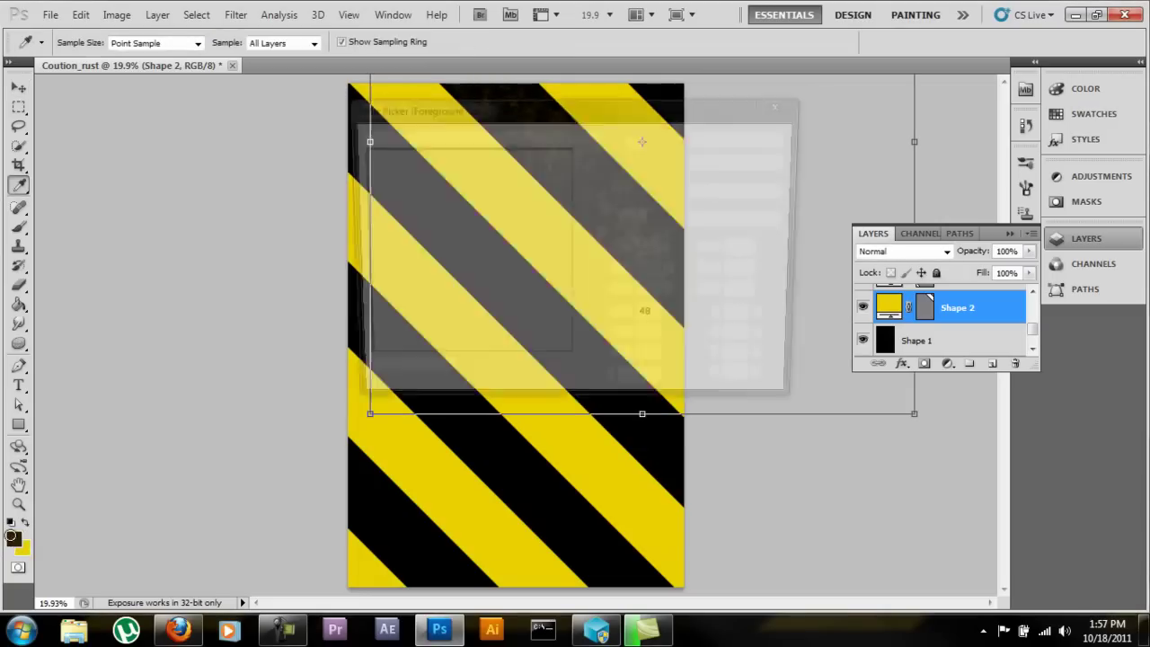
pyautogui.moveTo(569, 321); pyautogui.dragTo(570, 311)
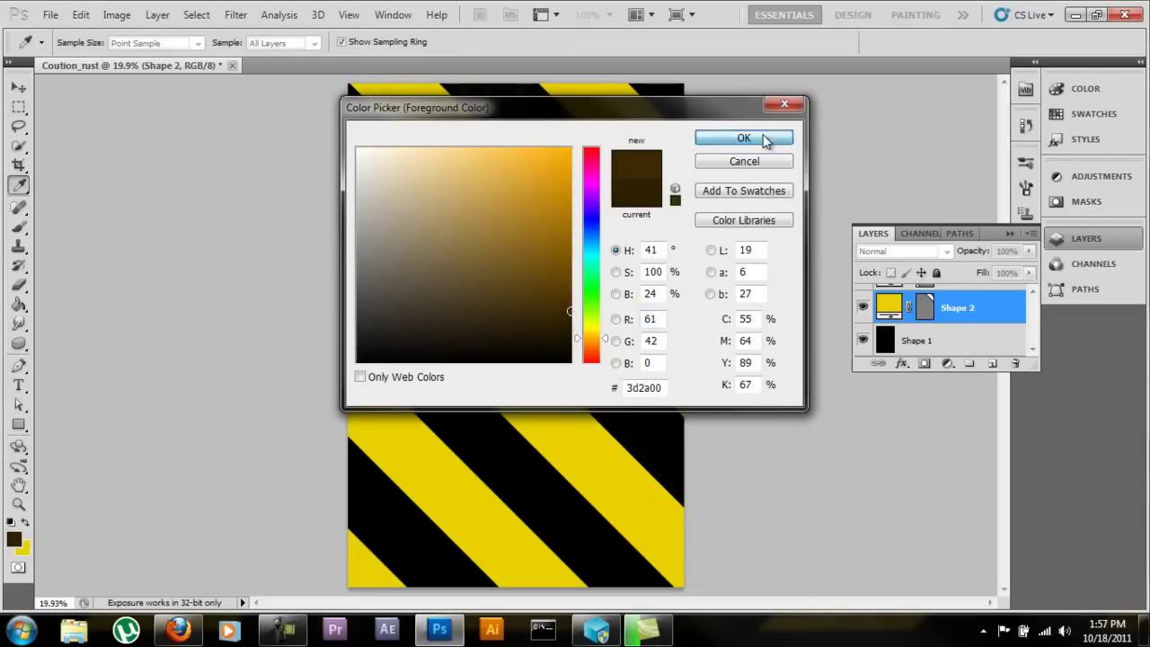
pyautogui.click(765, 139)
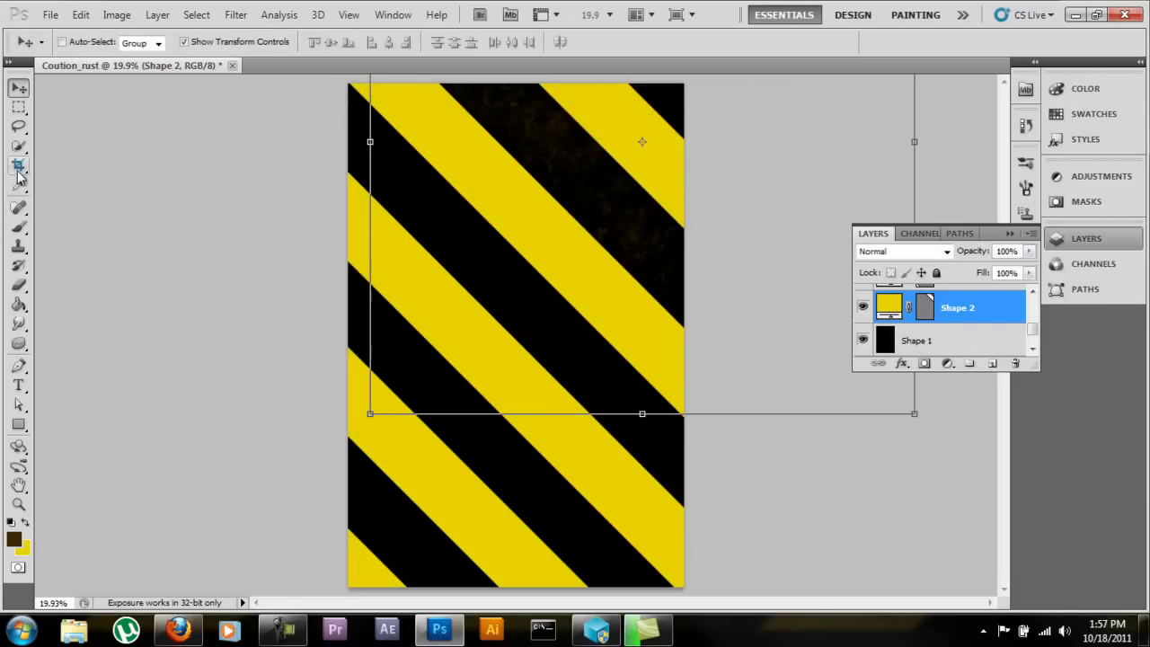
# Rasterize the Shape 2 layer so it can be painted on with the Brush tool.
pyautogui.click(19, 226)
pyautogui.click(580, 174)
pyautogui.click(564, 257)
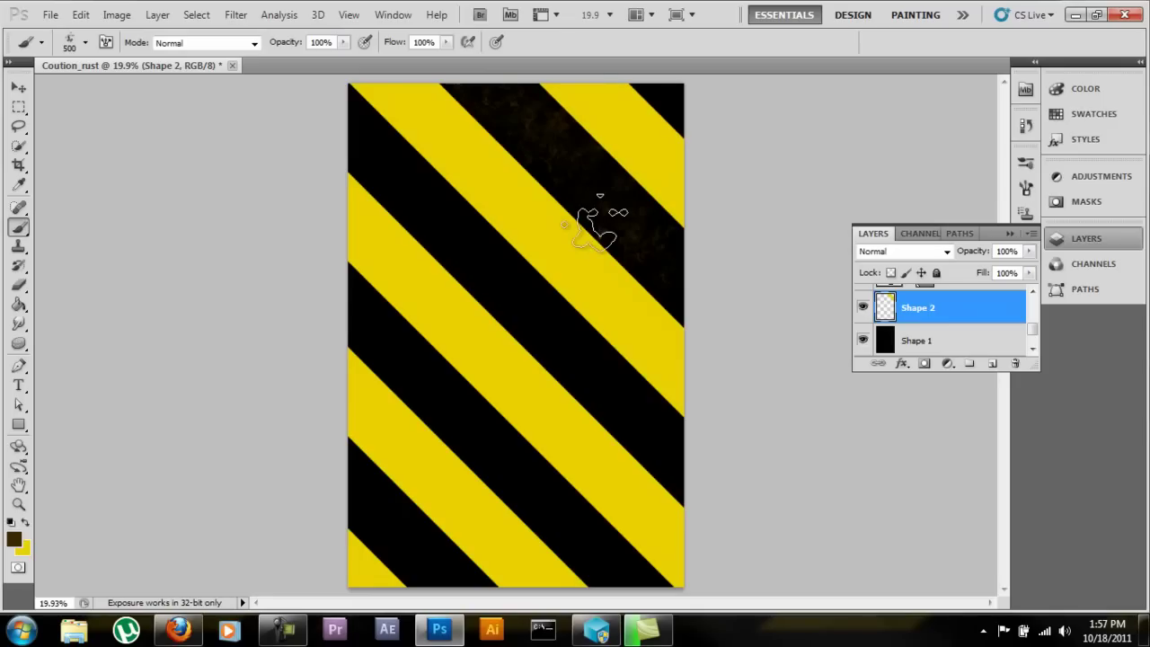
# Reduce the brush to 175 px and paint brown rust texture over the poster's upper-right yellow stripe.
pyautogui.press('[')
pyautogui.press('[')
pyautogui.press('[')
pyautogui.press('[')
pyautogui.press('[')
pyautogui.press('[')
pyautogui.press('[')
pyautogui.click(595, 103)
pyautogui.click(647, 125)
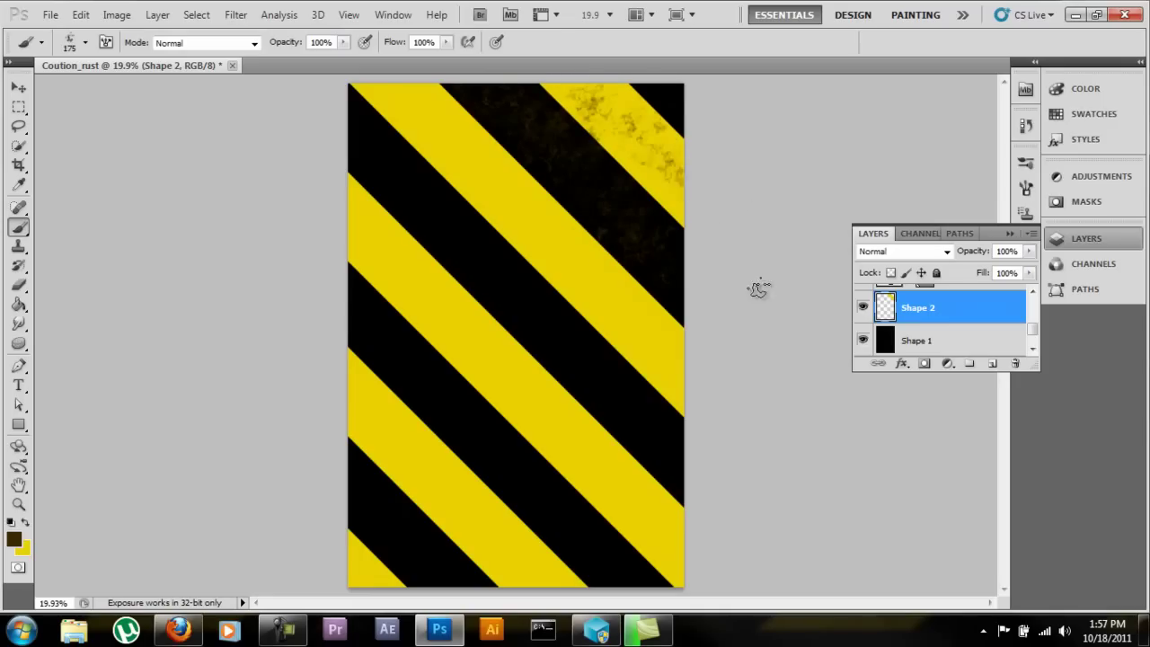
# Enlarge the brush to 500 px and add more rust texture at the right end of the upper-right yellow stripe.
pyautogui.press(']')
pyautogui.press(']')
pyautogui.press(']')
pyautogui.press(']')
pyautogui.press(']')
pyautogui.click(701, 171)
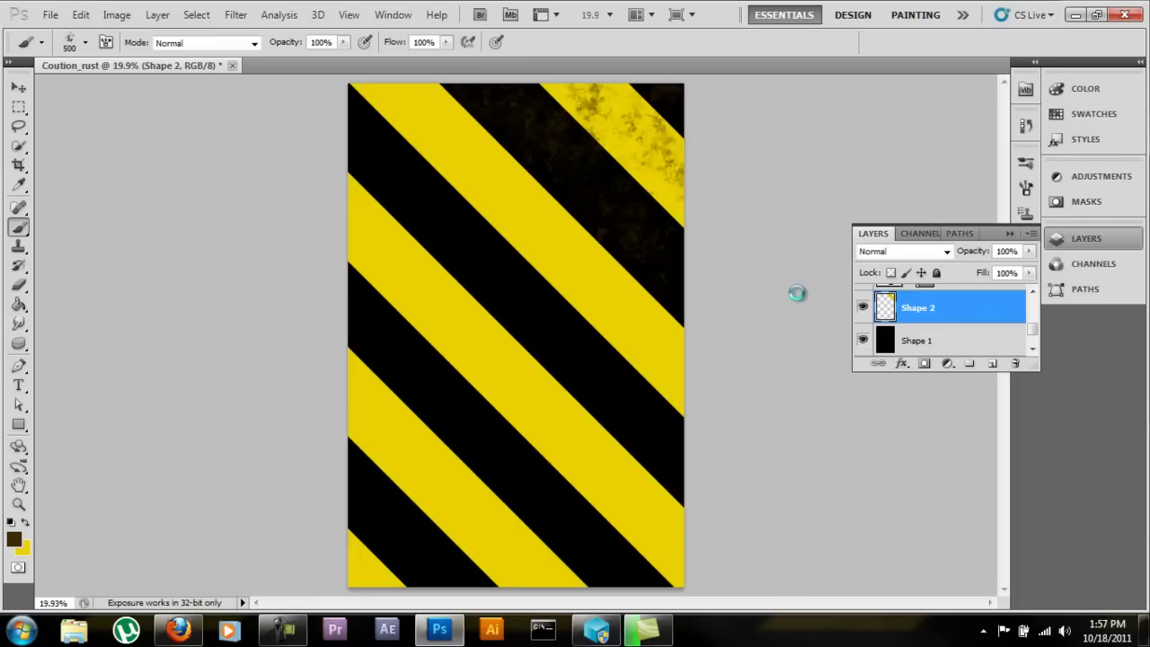
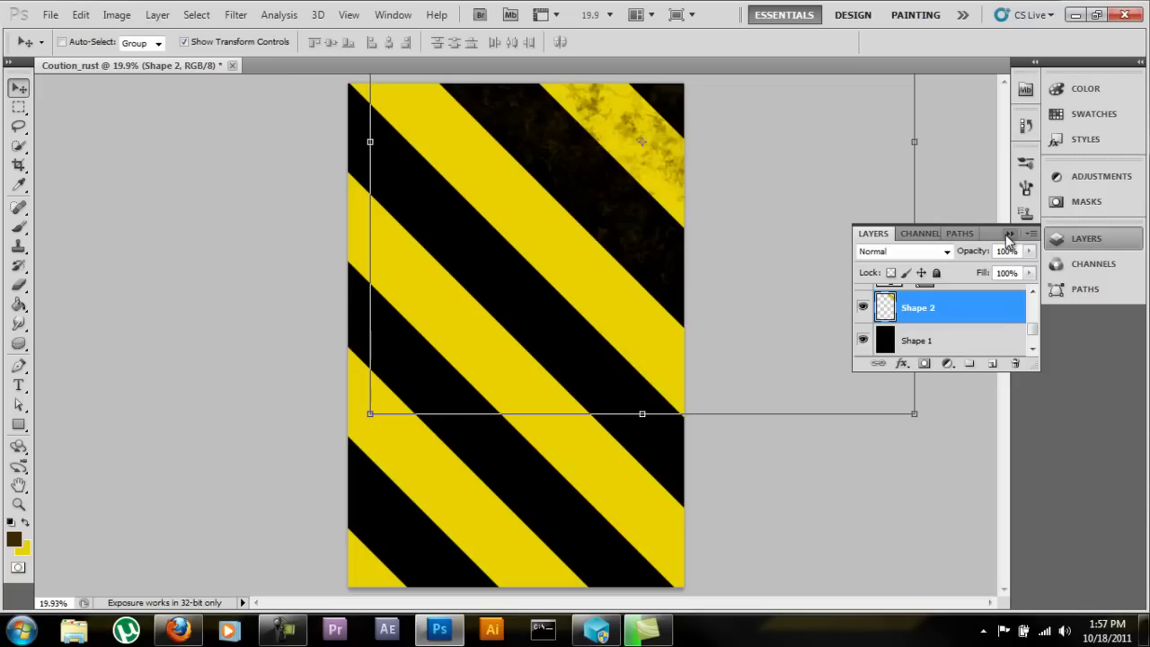
# Collapse the Layers panel and open the image Raptor 1.jpg from the Edited folder.
pyautogui.click(1009, 234)
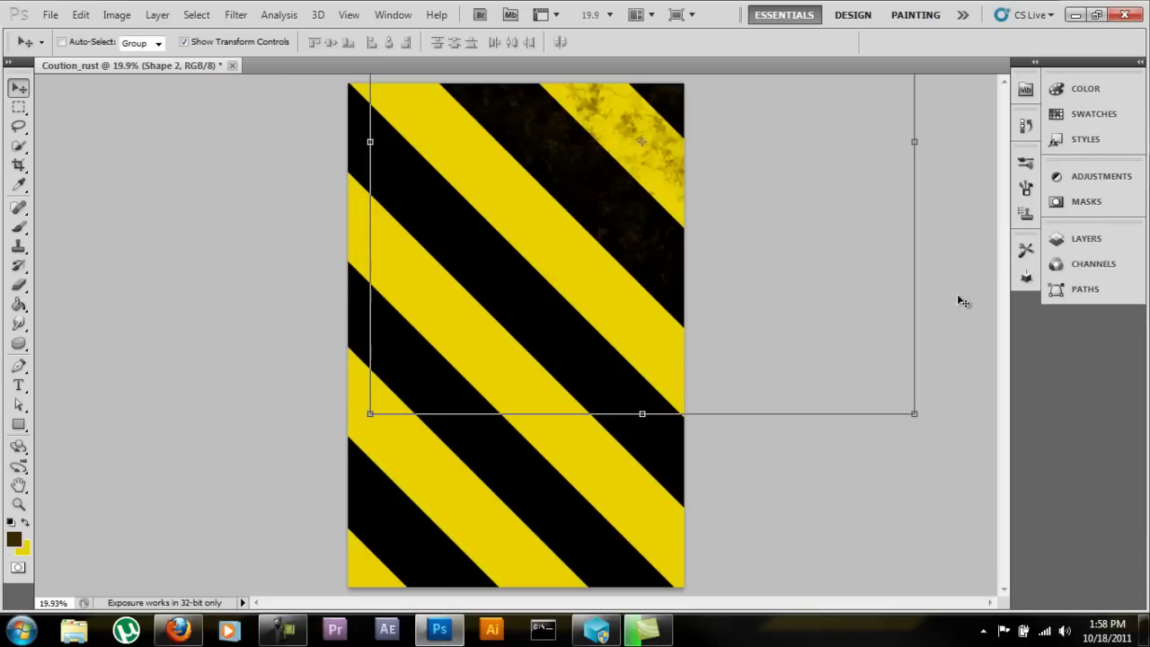
pyautogui.click(52, 15)
pyautogui.click(182, 94)
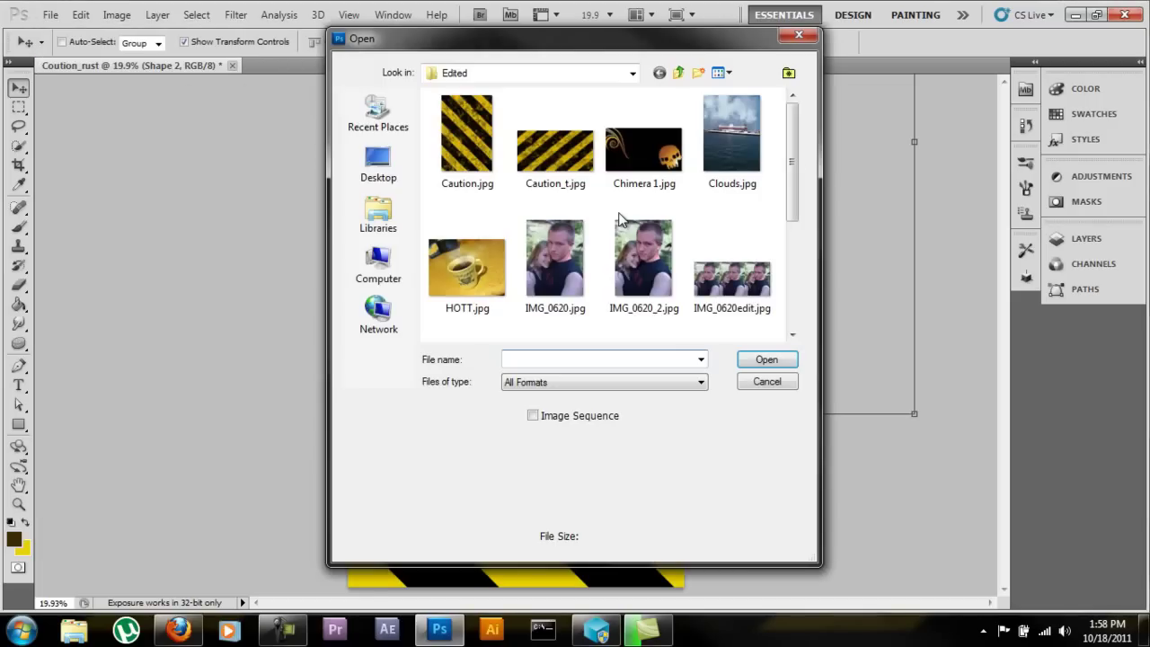
pyautogui.moveTo(796, 159); pyautogui.dragTo(795, 263)
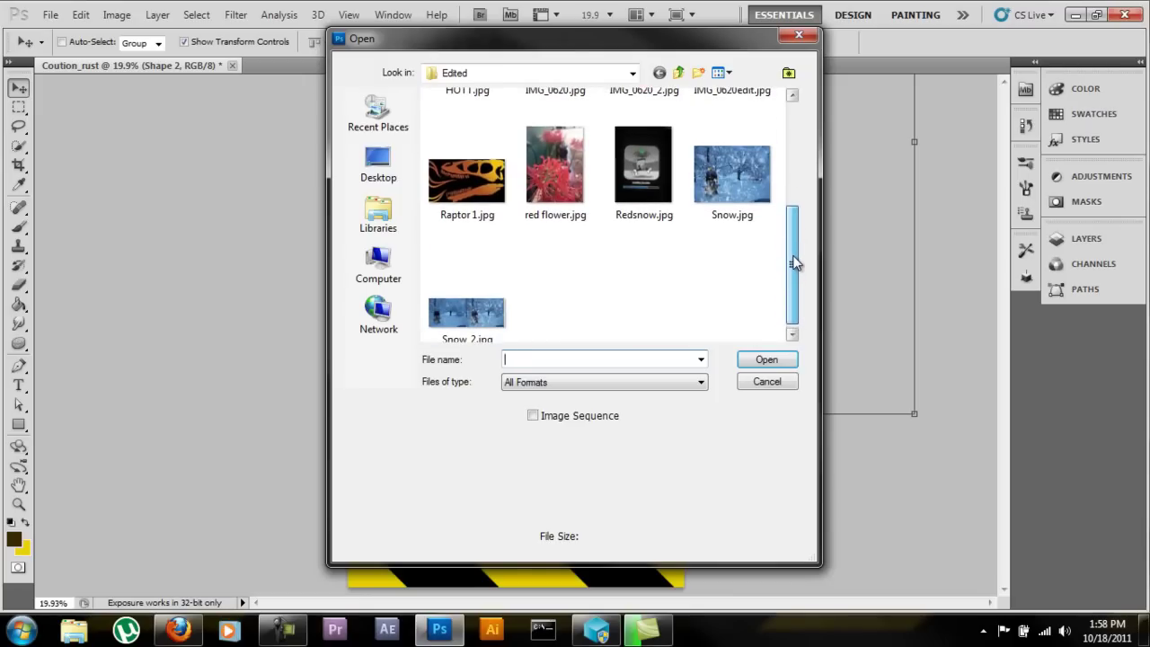
pyautogui.click(508, 193)
pyautogui.click(779, 364)
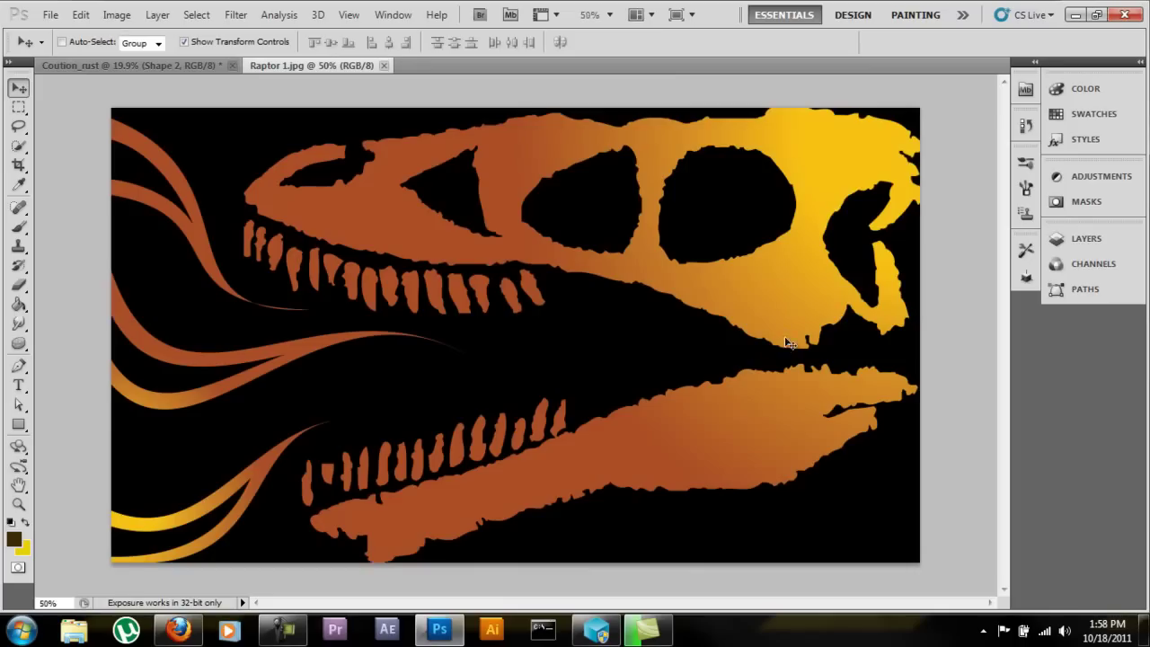
# Darken the foreground color to a deeper brown in two Color Picker adjustments, keeping the same hue.
pyautogui.click(18, 185)
pyautogui.click(13, 539)
pyautogui.moveTo(569, 315); pyautogui.dragTo(569, 321)
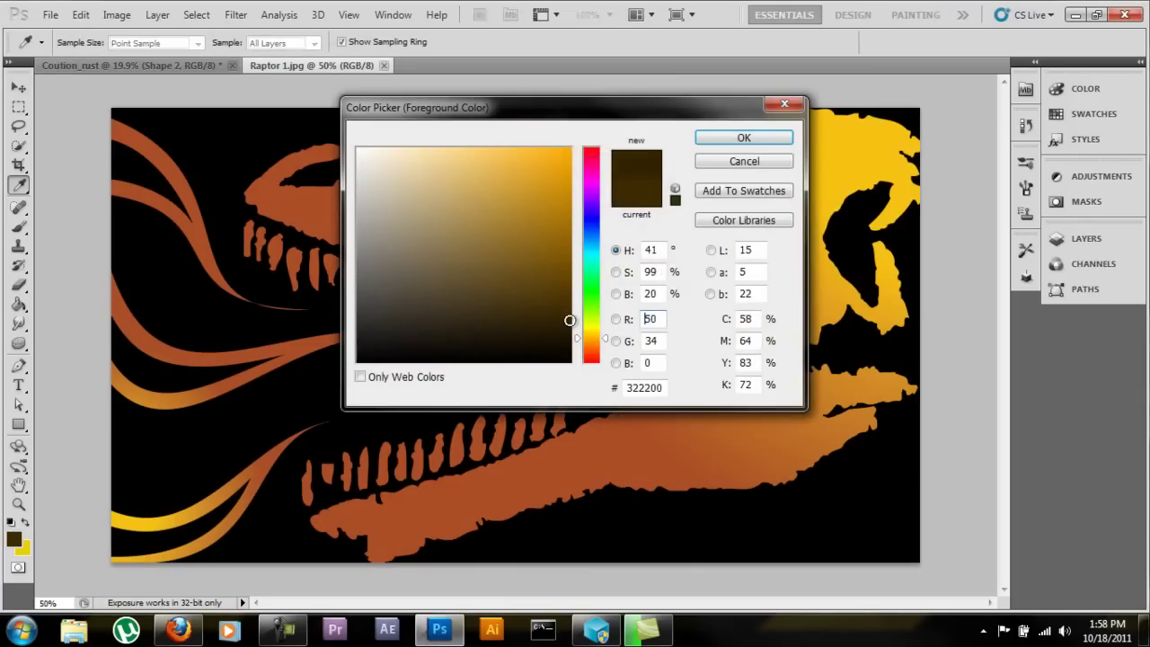
pyautogui.click(743, 138)
pyautogui.press('v')
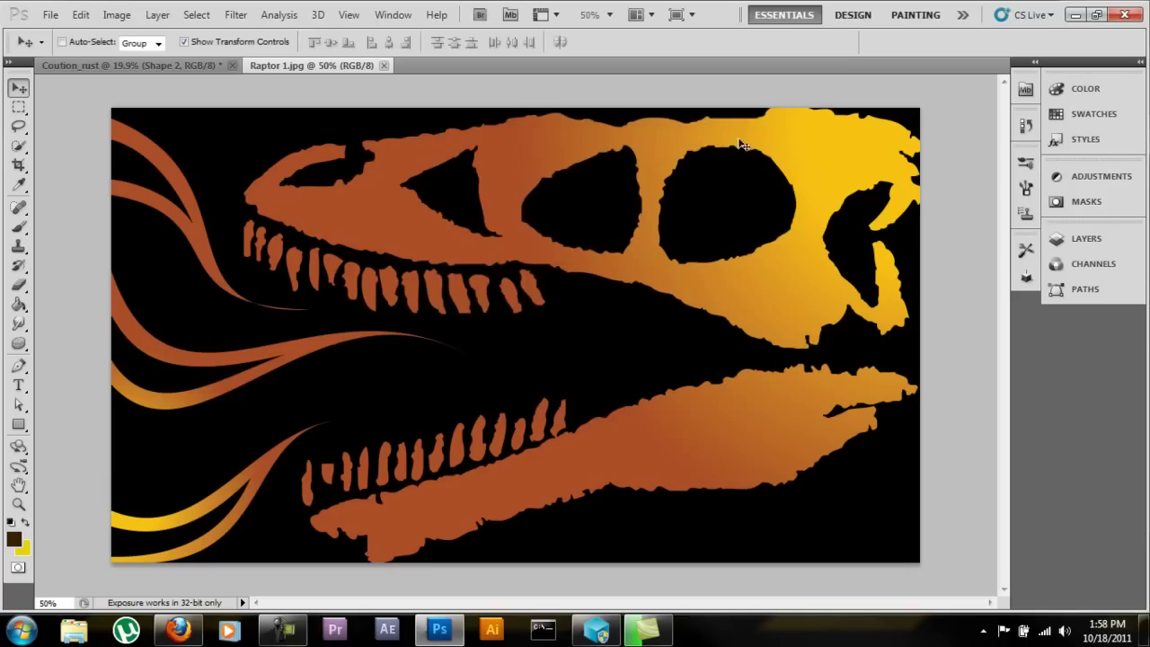
pyautogui.click(12, 540)
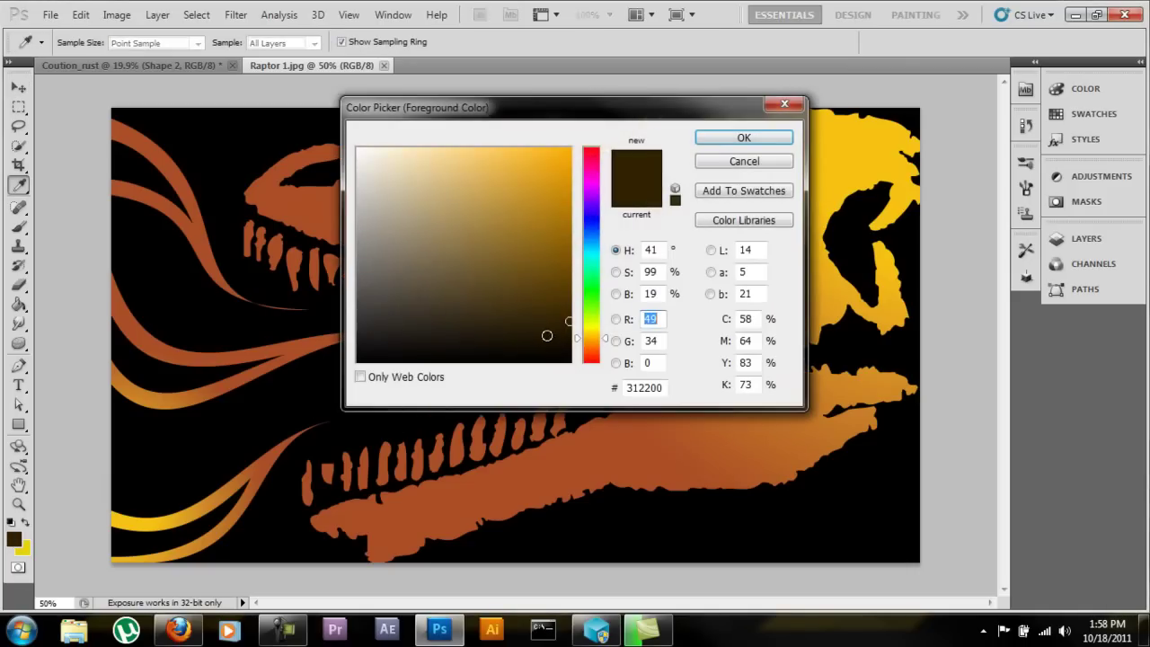
pyautogui.click(569, 324)
pyautogui.click(743, 138)
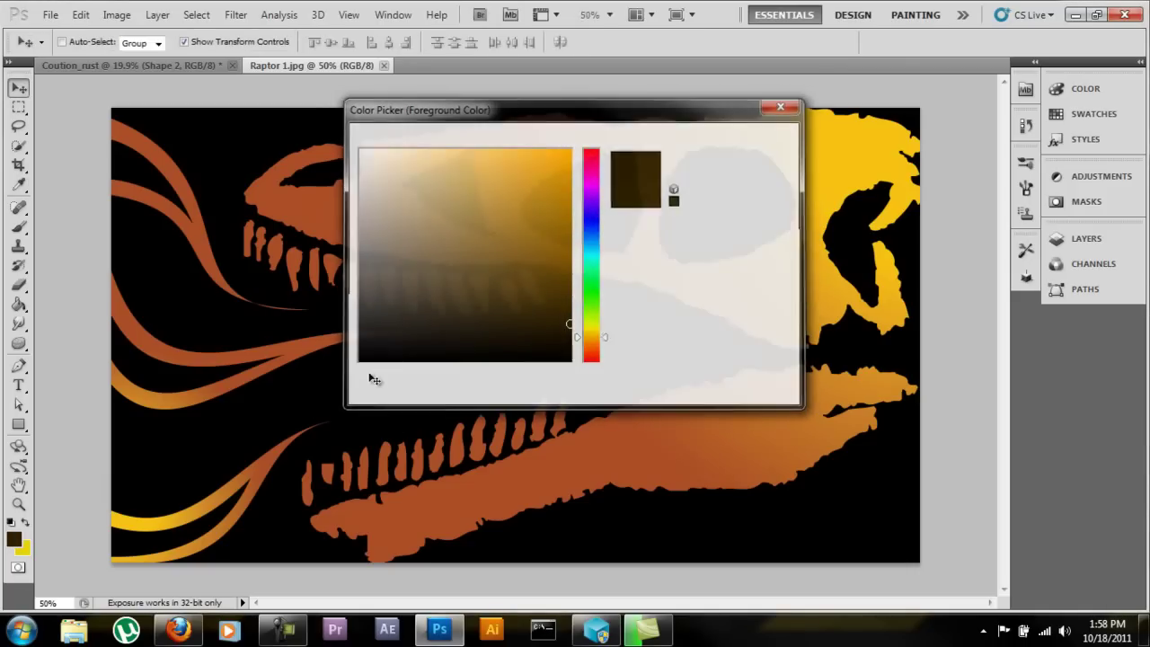
# Paint brown rust texture over the raptor skull's snout and upper teeth with a much smaller splatter brush.
pyautogui.click(18, 226)
pyautogui.press('[')
pyautogui.press('[')
pyautogui.press('[')
pyautogui.press('[')
pyautogui.press('[')
pyautogui.press('[')
pyautogui.press('[')
pyautogui.press('[')
pyautogui.moveTo(235, 169)
pyautogui.mouseDown()
pyautogui.moveTo(302, 178)
pyautogui.moveTo(329, 213)
pyautogui.moveTo(248, 200)
pyautogui.moveTo(238, 214)
pyautogui.moveTo(272, 295)
pyautogui.moveTo(309, 208)
pyautogui.moveTo(326, 223)
pyautogui.moveTo(347, 292)
pyautogui.moveTo(338, 244)
pyautogui.moveTo(369, 280)
pyautogui.mouseUp()
# Reduce the brush to 45 px and paint rust texture around the eye sockets and the back of the skull.
pyautogui.press('[')
pyautogui.press('[')
pyautogui.press('[')
pyautogui.press('[')
pyautogui.press('[')
pyautogui.press('[')
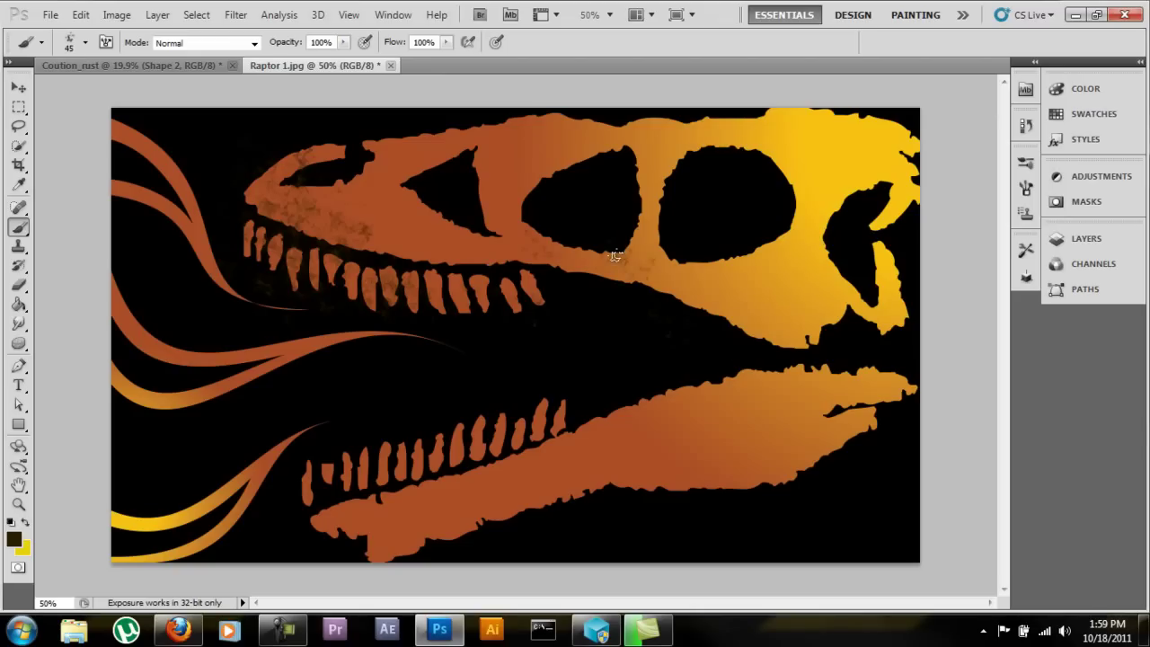
pyautogui.moveTo(751, 292)
pyautogui.mouseDown()
pyautogui.moveTo(780, 270)
pyautogui.moveTo(822, 285)
pyautogui.moveTo(841, 312)
pyautogui.moveTo(801, 239)
pyautogui.moveTo(827, 190)
pyautogui.moveTo(824, 167)
pyautogui.moveTo(799, 147)
pyautogui.mouseUp()
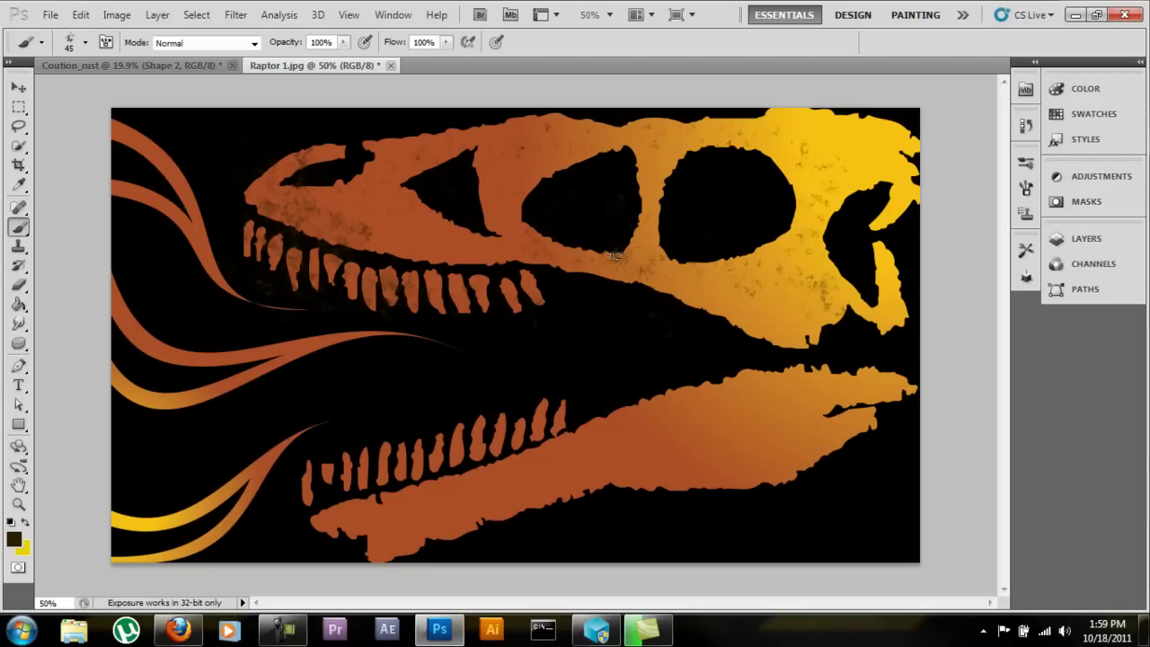
pyautogui.moveTo(835, 179)
pyautogui.mouseDown()
pyautogui.moveTo(822, 148)
pyautogui.moveTo(843, 144)
pyautogui.moveTo(818, 151)
pyautogui.moveTo(745, 132)
pyautogui.moveTo(649, 147)
pyautogui.mouseUp()
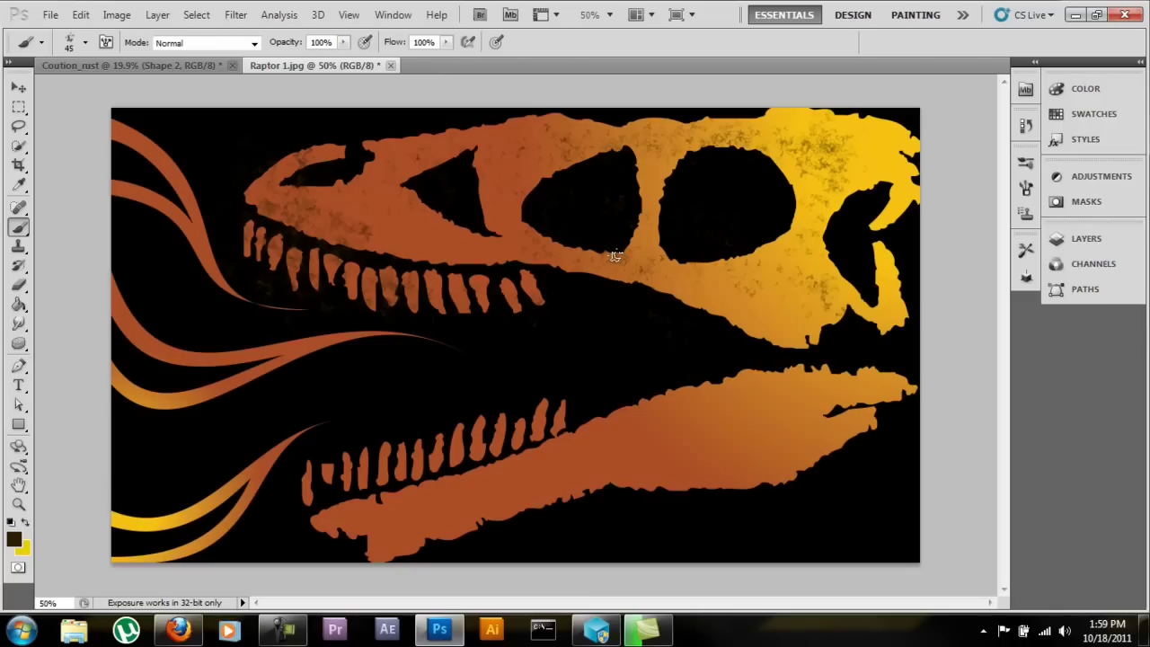
# Load the 200 px splatter brush preset and reset the foreground and background colors to black and white.
pyautogui.press('F5')
pyautogui.press('.')
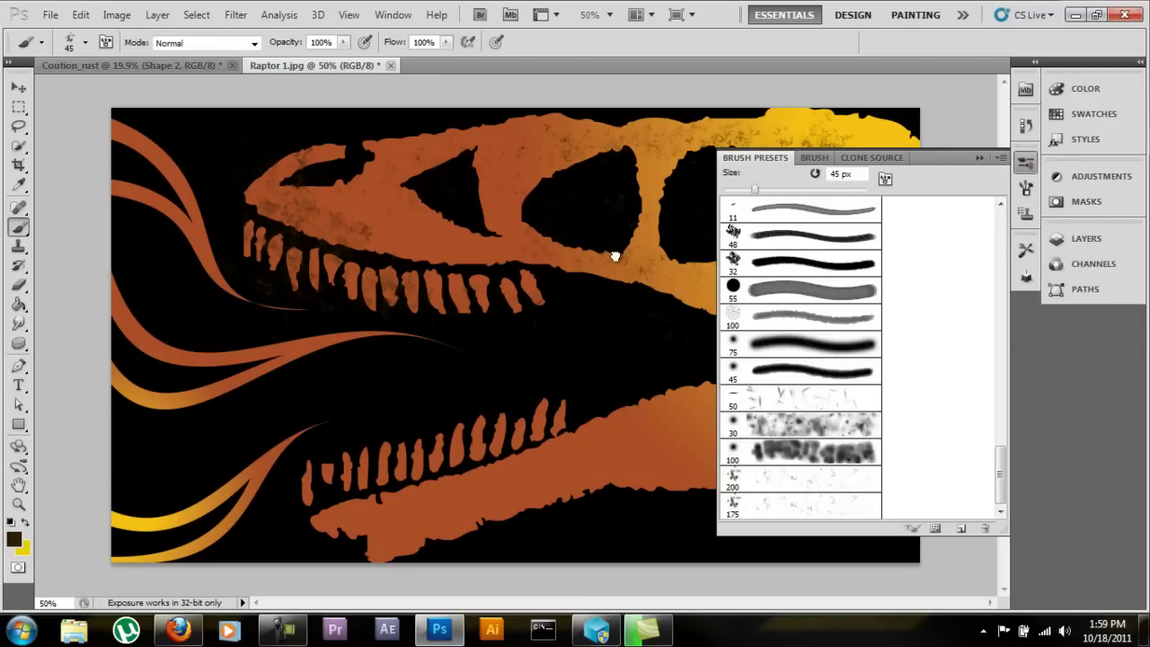
pyautogui.press('F5')
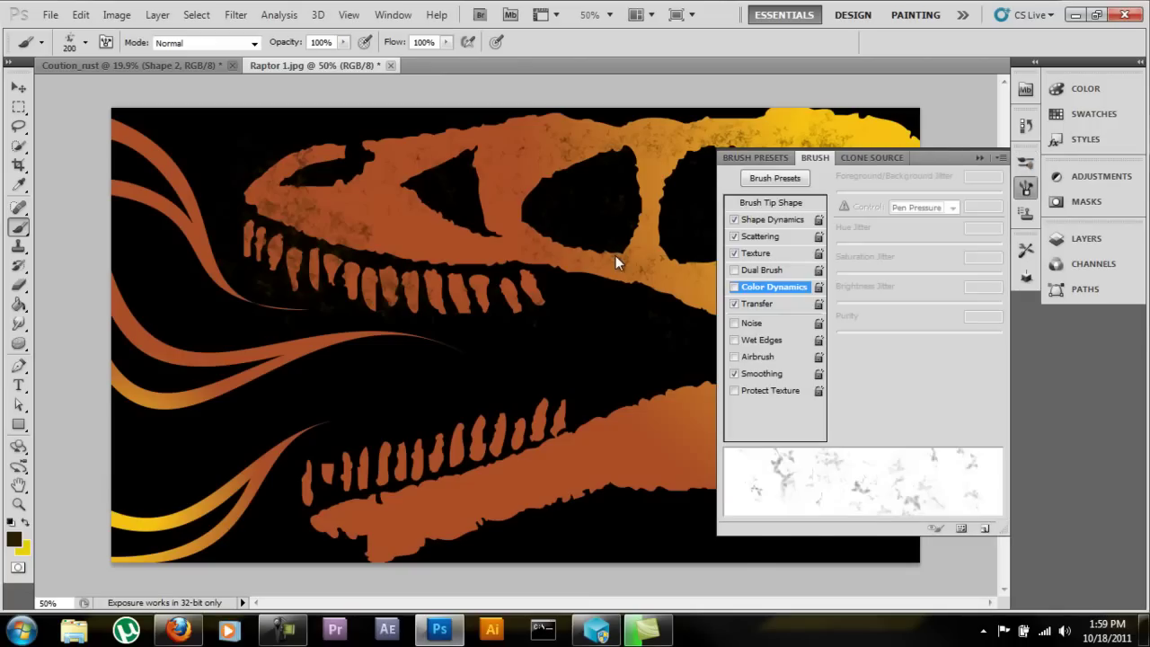
pyautogui.press('F5')
pyautogui.press('d')
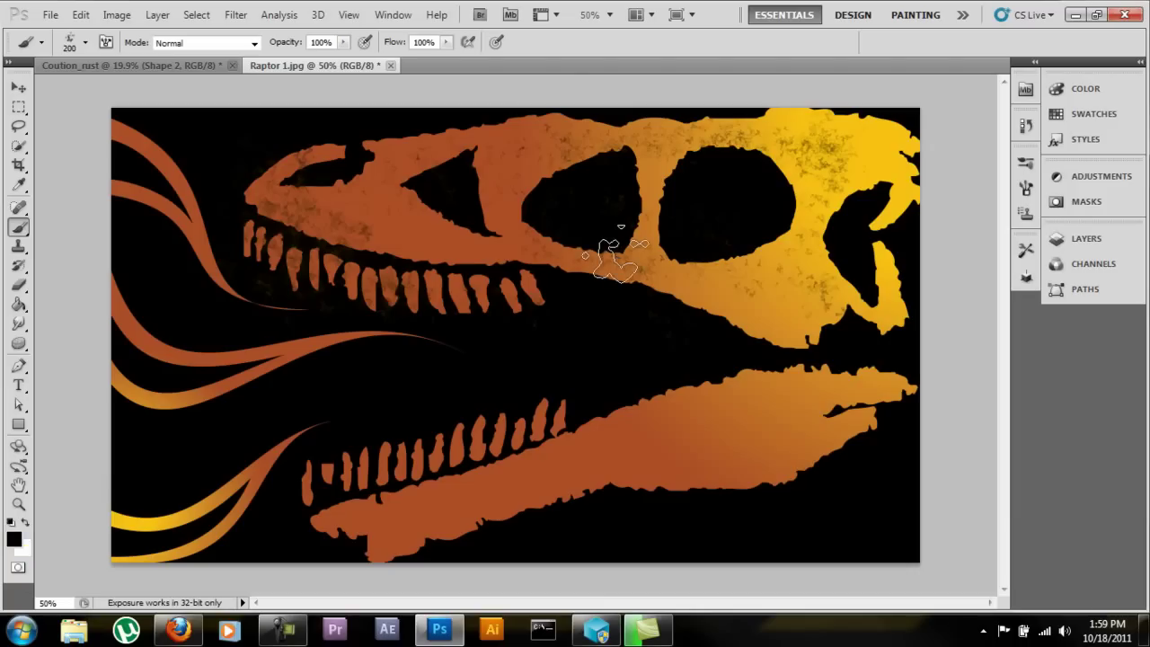
# Brush black splatter onto the lower rear part of the upper skull, reducing the brush to 60 px.
pyautogui.press(']')
pyautogui.press(']')
pyautogui.press('[')
pyautogui.press('[')
pyautogui.moveTo(749, 301)
pyautogui.mouseDown()
pyautogui.moveTo(774, 313)
pyautogui.moveTo(795, 289)
pyautogui.moveTo(794, 307)
pyautogui.moveTo(813, 294)
pyautogui.moveTo(705, 279)
pyautogui.mouseUp()
pyautogui.press('[')
pyautogui.press('[')
pyautogui.press('[')
pyautogui.press('[')
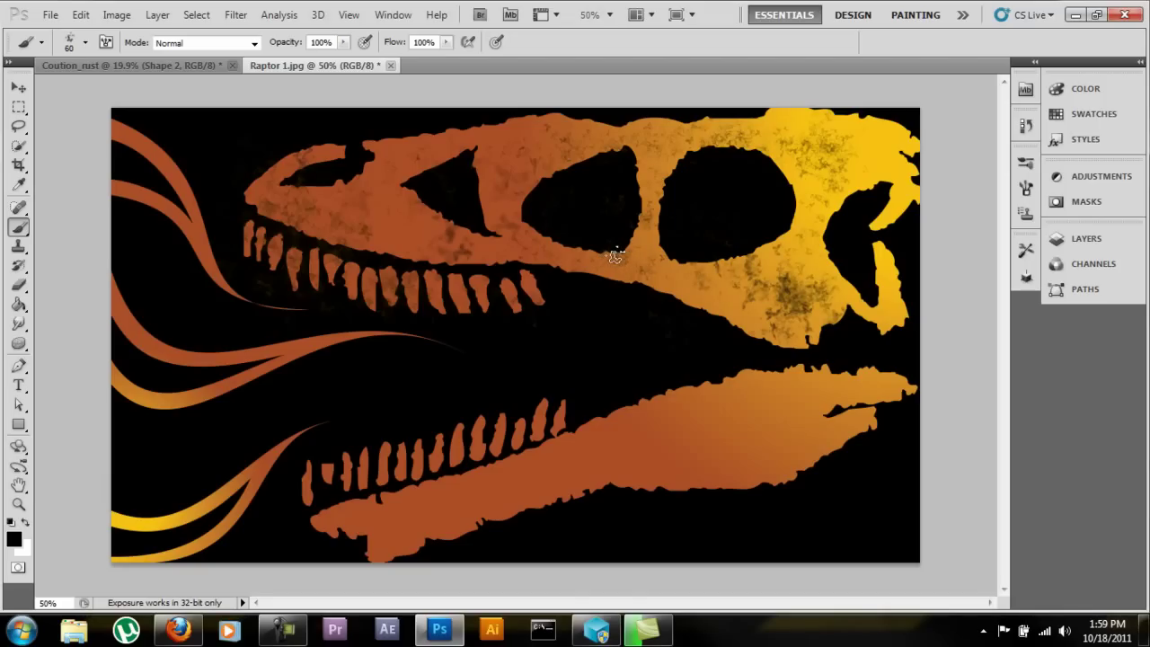
# Examine the painted rust texture at 200% around the skull's eye sockets, back and lower rear area.
pyautogui.hotkey('ctrl', '+')
pyautogui.hotkey('ctrl', '+')
pyautogui.hotkey('ctrl', '+')
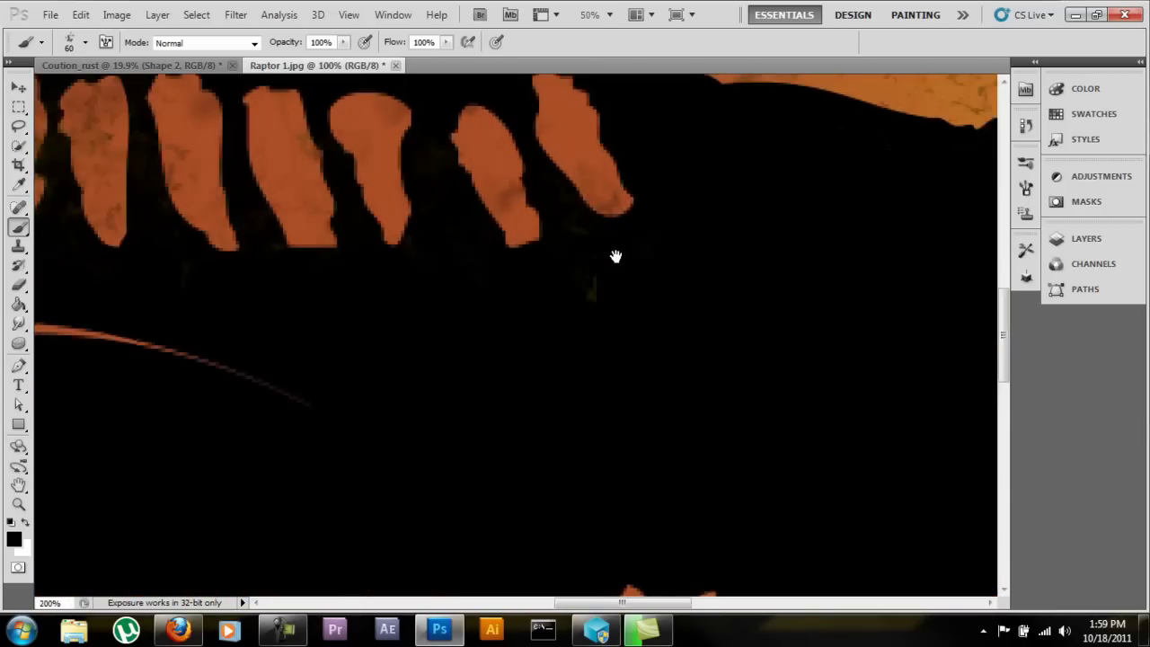
pyautogui.scroll(5, 616, 256)
pyautogui.hscroll(5, 615, 256)
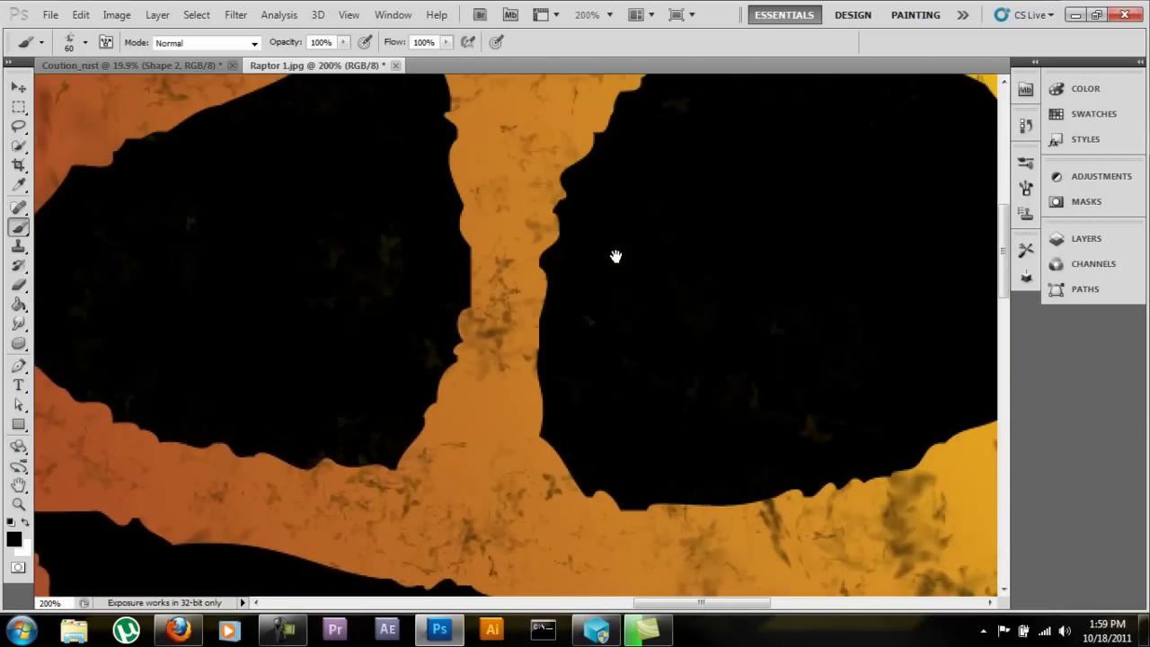
pyautogui.hscroll(5, 616, 256)
pyautogui.scroll(3, 615, 256)
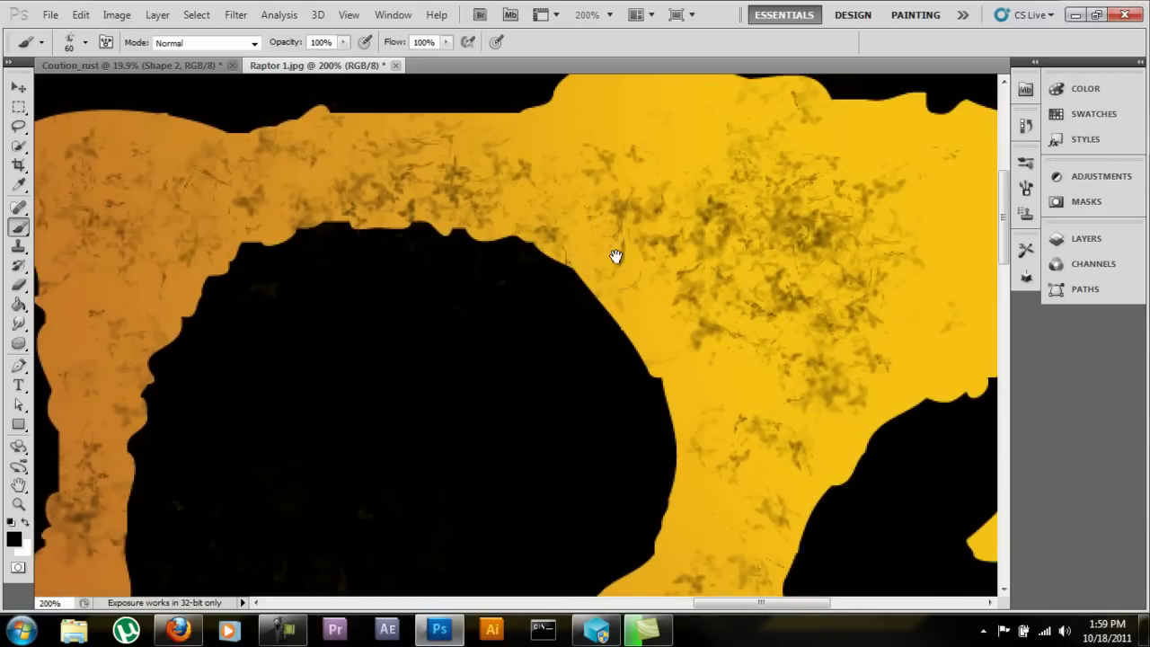
pyautogui.scroll(-3, 615, 257)
pyautogui.scroll(-2, 615, 257)
pyautogui.hscroll(-2, 615, 257)
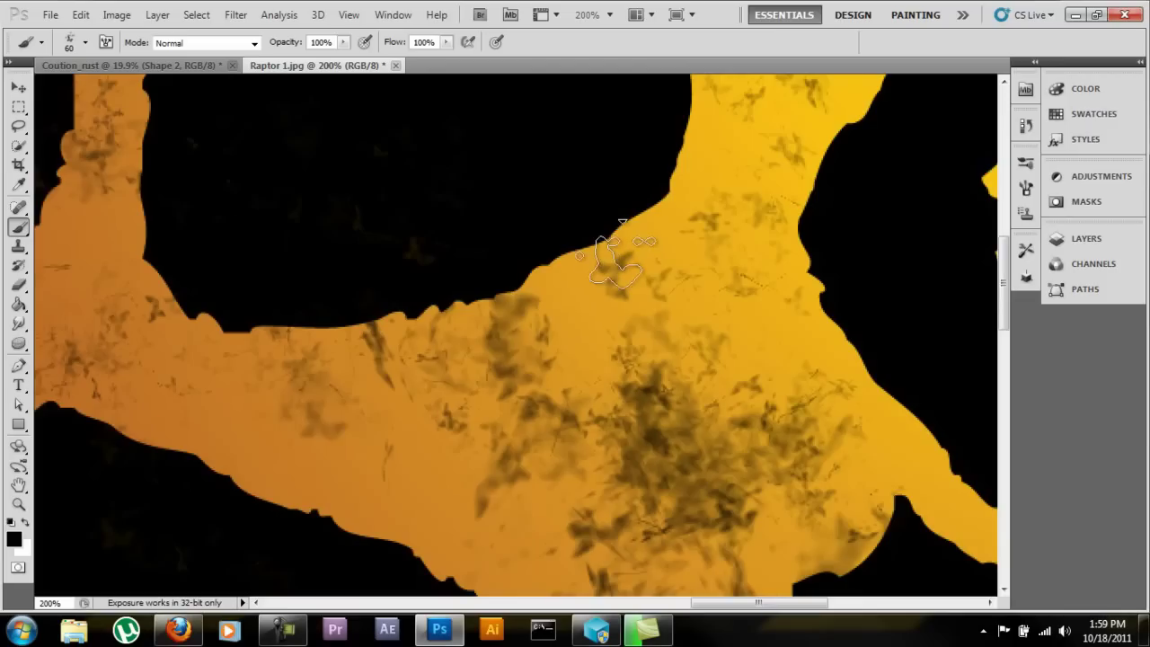
# Close the Raptor 1.jpg document.
pyautogui.hotkey('ctrl', 'w')
pyautogui.click(616, 255)
pyautogui.press('v')
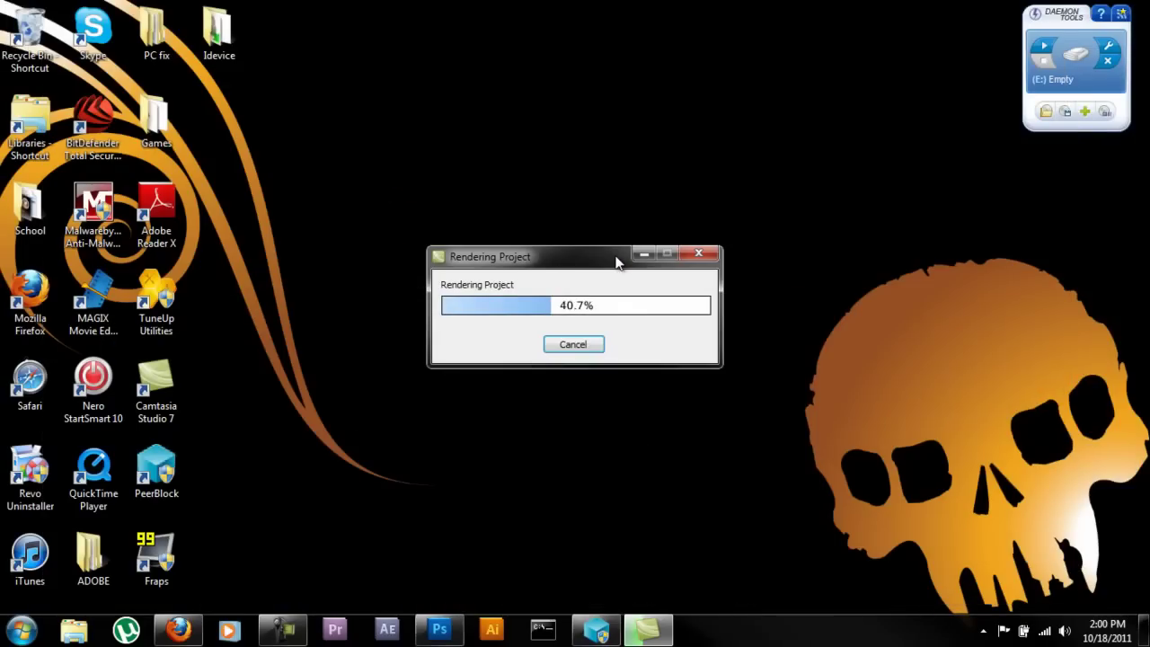
# Minimize the Rendering Project window on the desktop and open Clouds.jpg in Windows Photo Viewer.
pyautogui.click(643, 254)
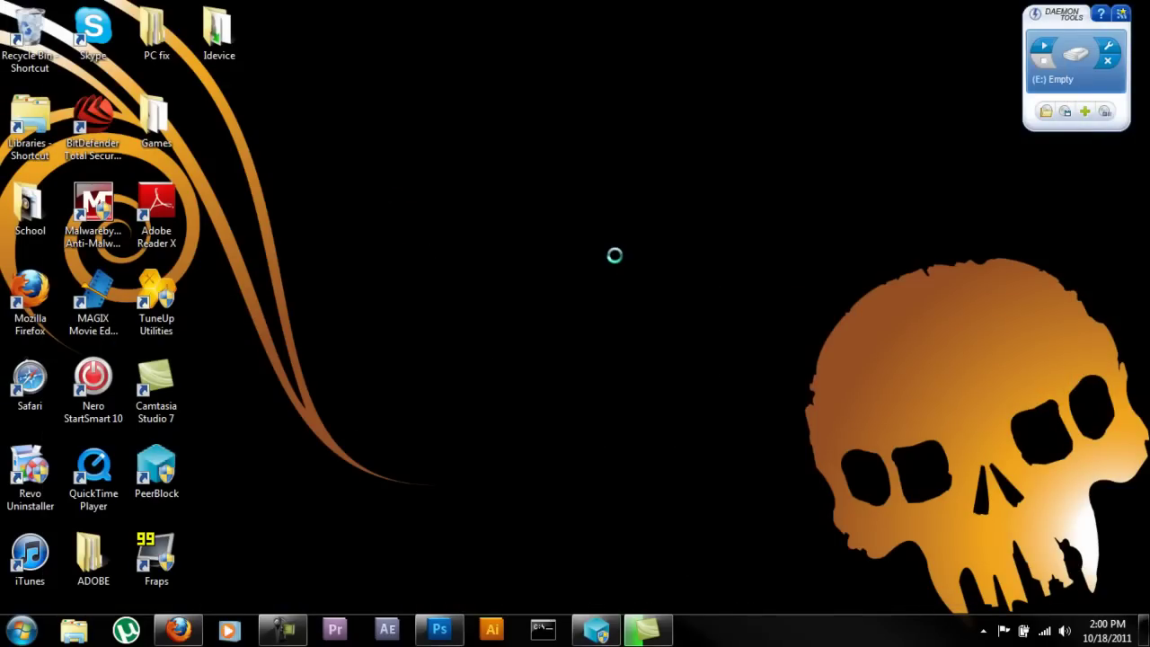
pyautogui.press('super')
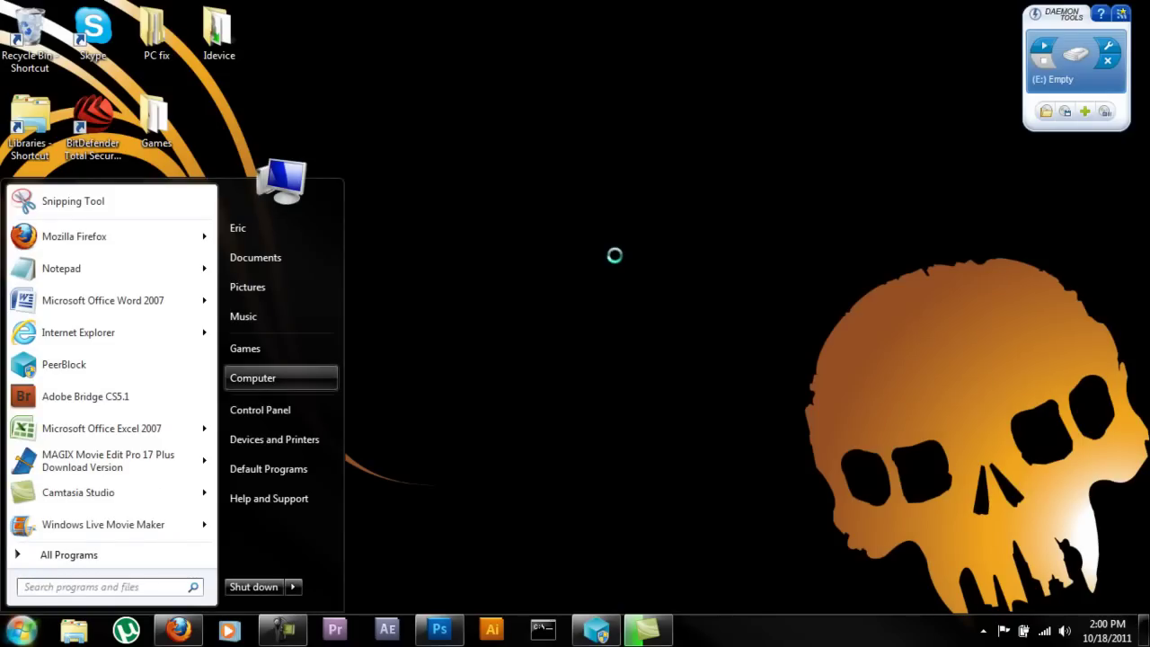
pyautogui.rightClick(616, 262)
pyautogui.click(616, 262)
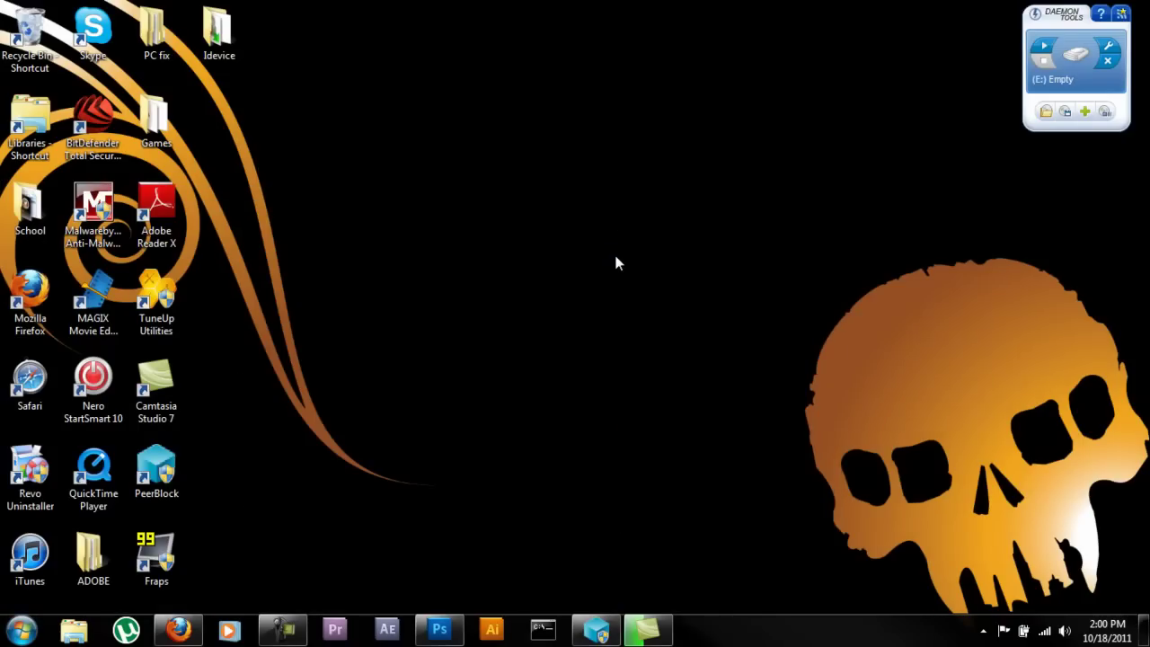
pyautogui.press('super+e')
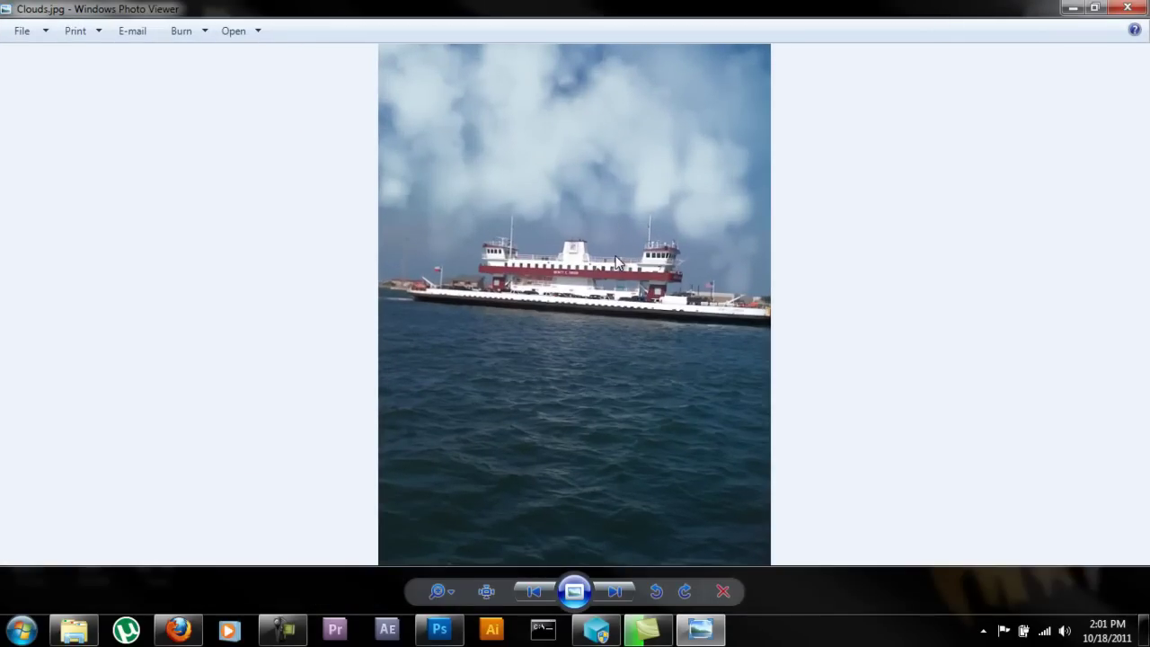
# View the example images HOTT.jpg and Snow.jpg following Clouds.jpg, and close Windows Photo Viewer.
pyautogui.press('Delete')
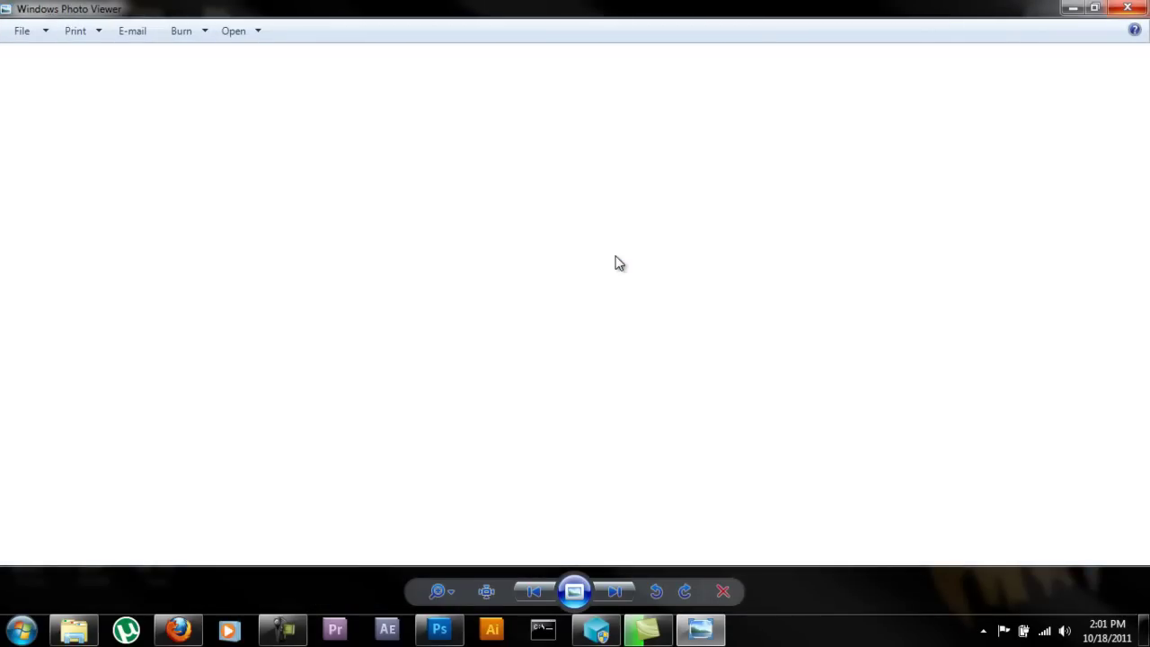
pyautogui.hotkey('alt', 'F4')
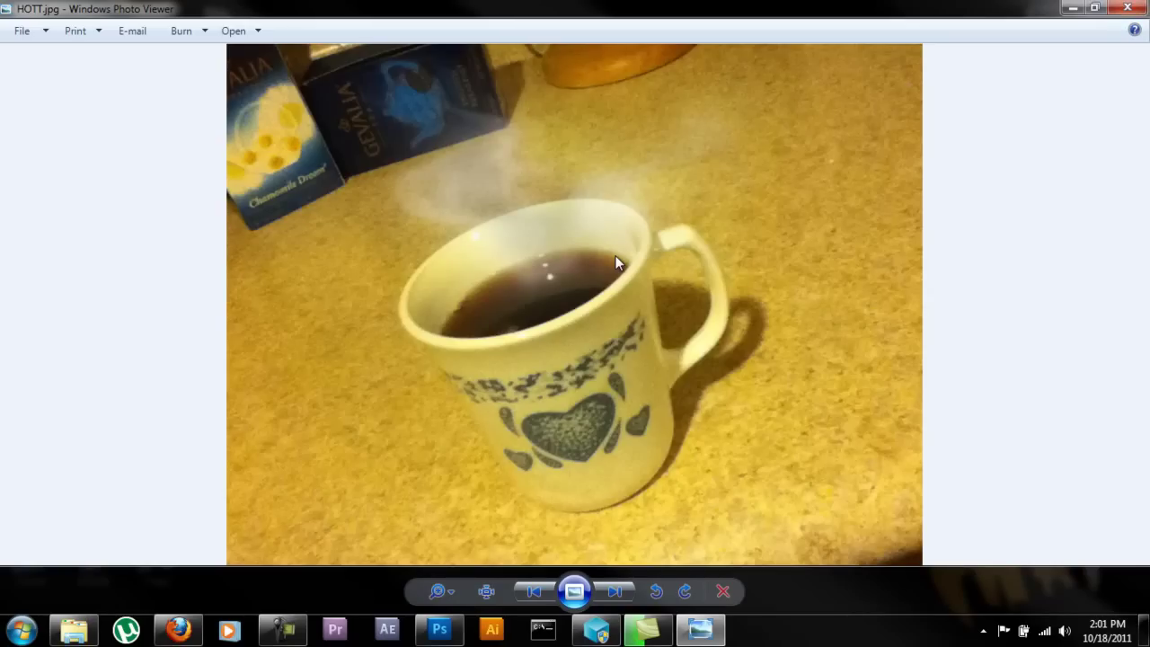
pyautogui.press('Delete')
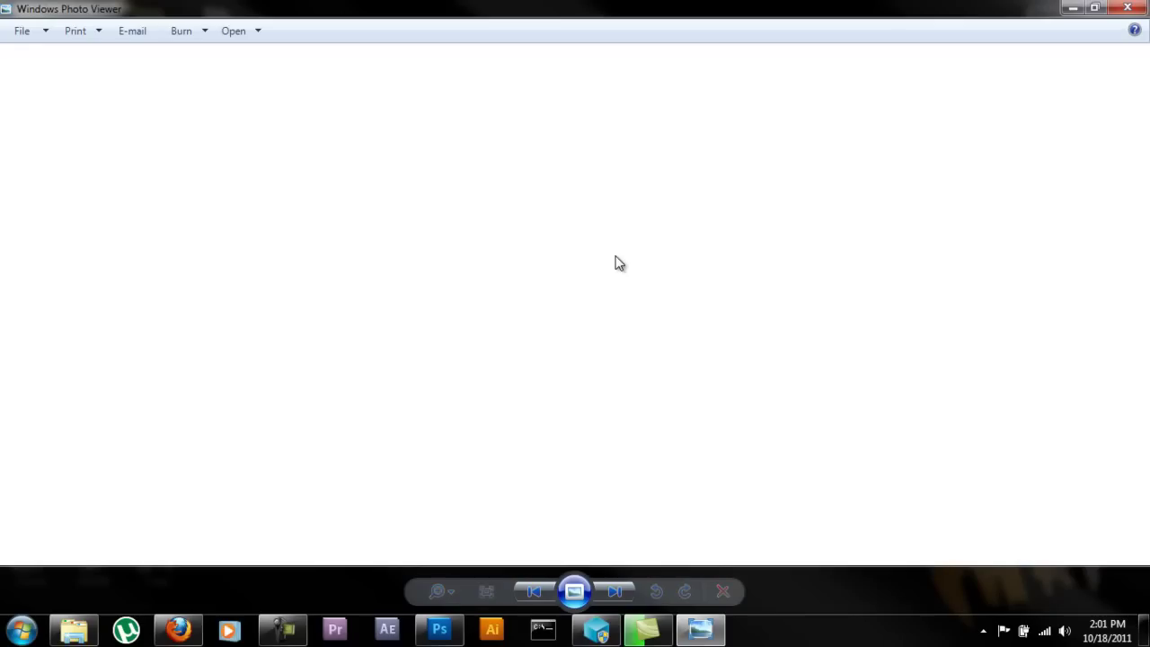
pyautogui.hotkey('alt', 'F4')
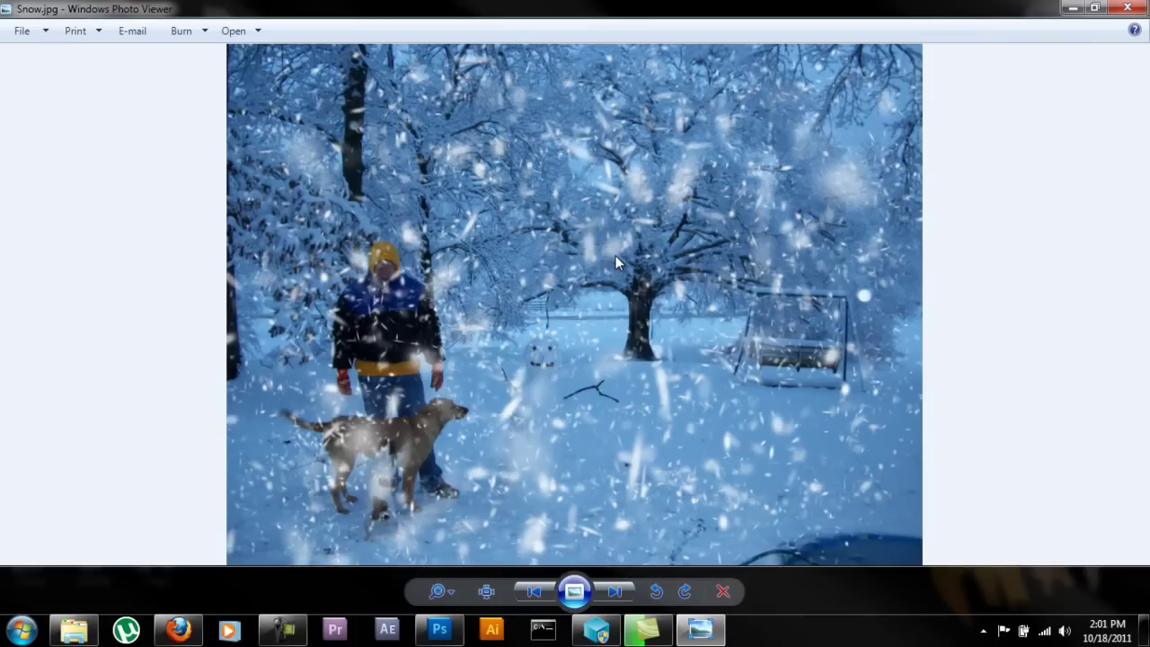
pyautogui.press('Delete')
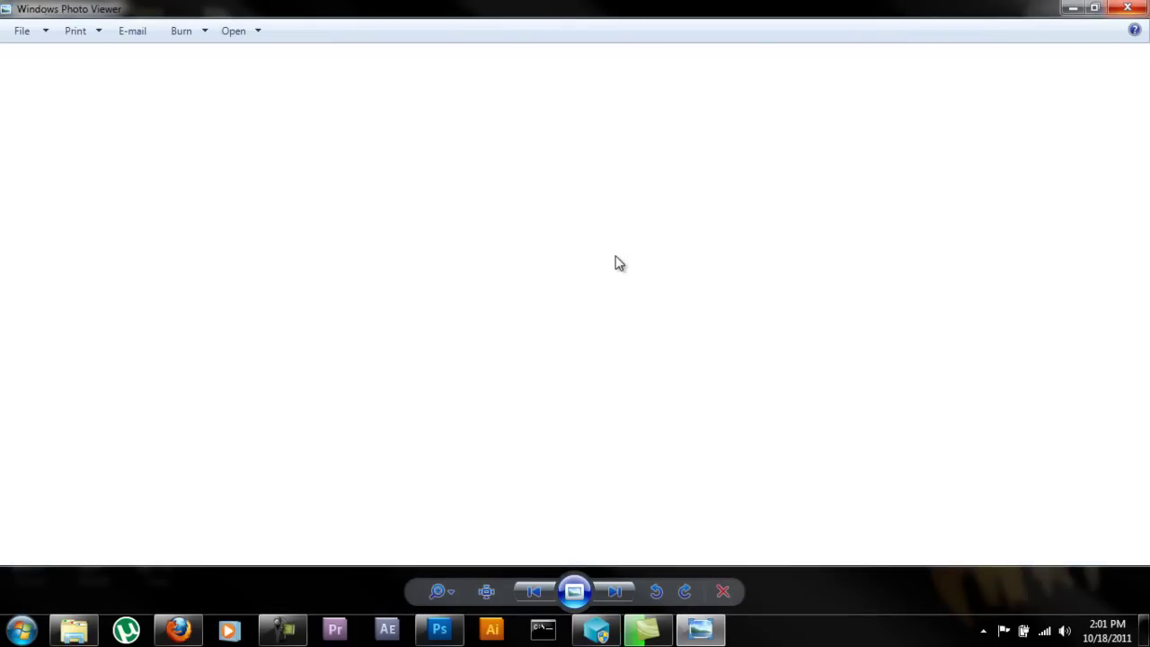
pyautogui.hotkey('alt', 'F4')
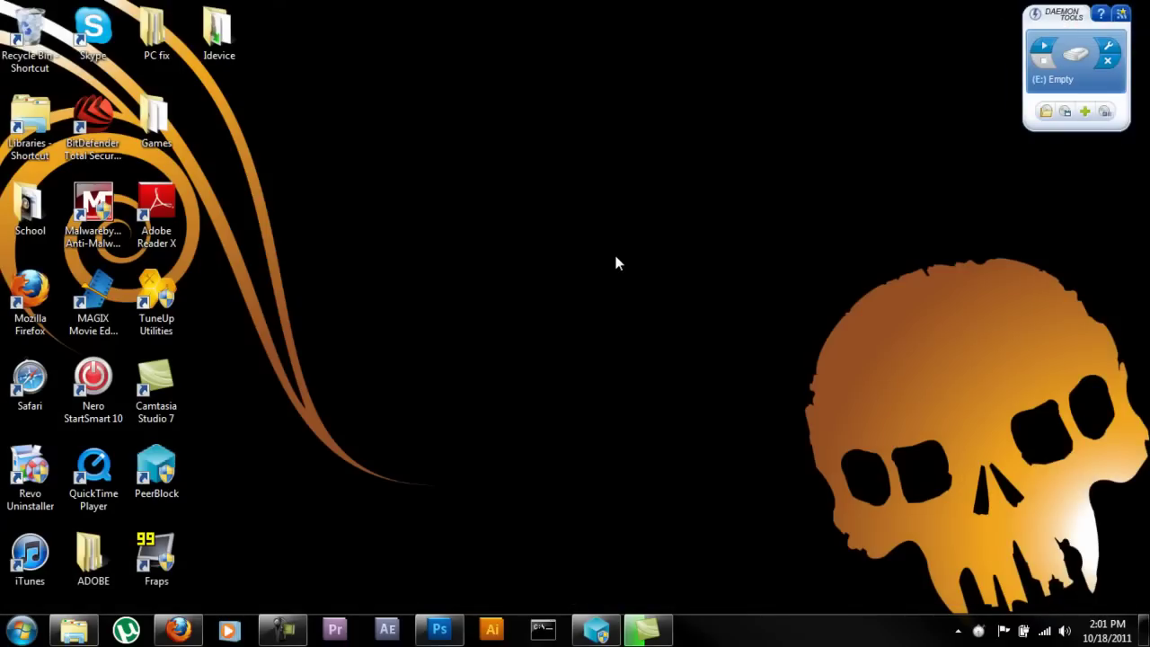